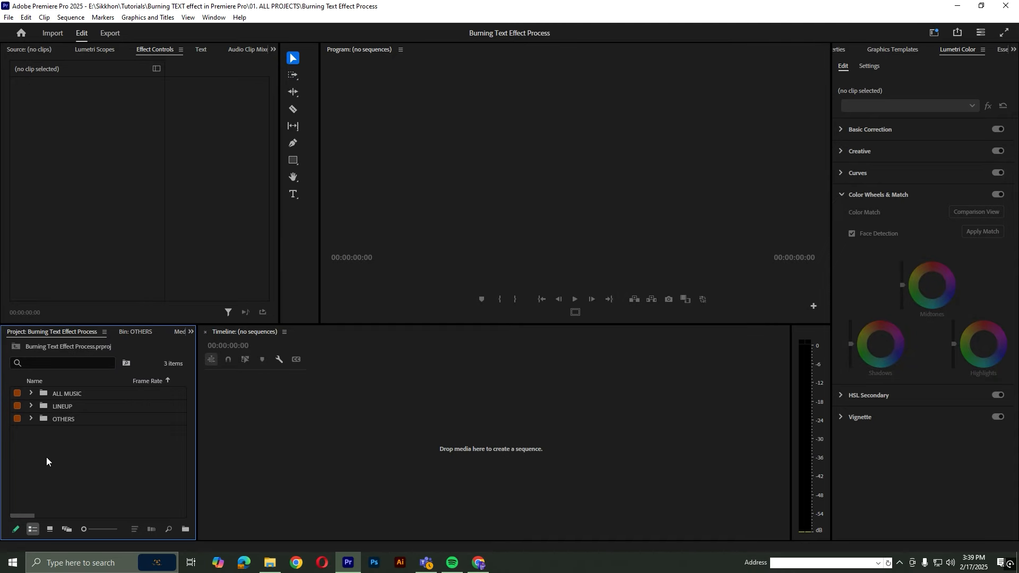
Create a 1920 × 1080 black video item at 23.976 fps with square pixels.
{"action": "right_click", "coordinate": [43, 455]}
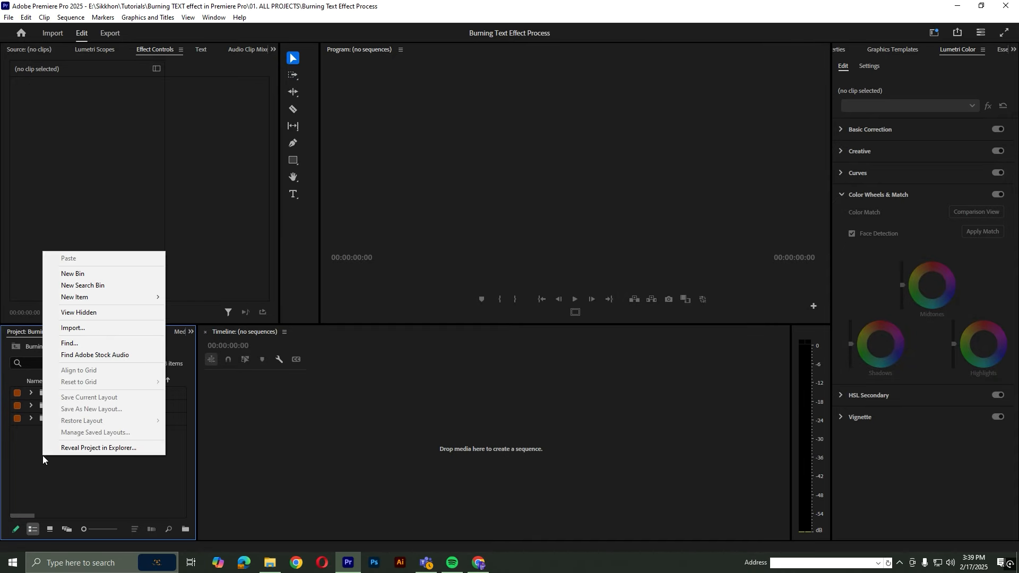
{"action": "mouse_move", "coordinate": [102, 298]}
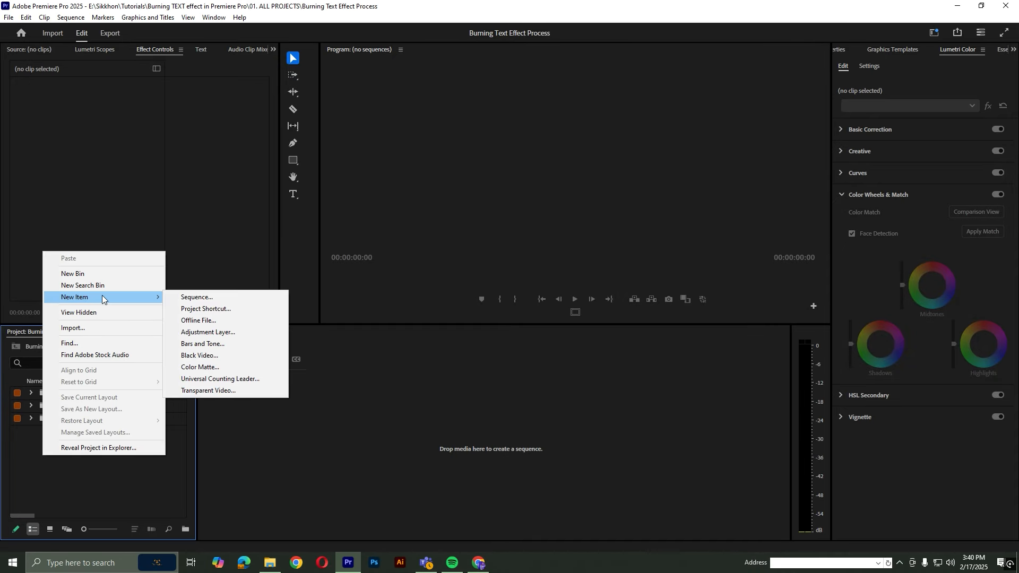
{"action": "left_click", "coordinate": [203, 358]}
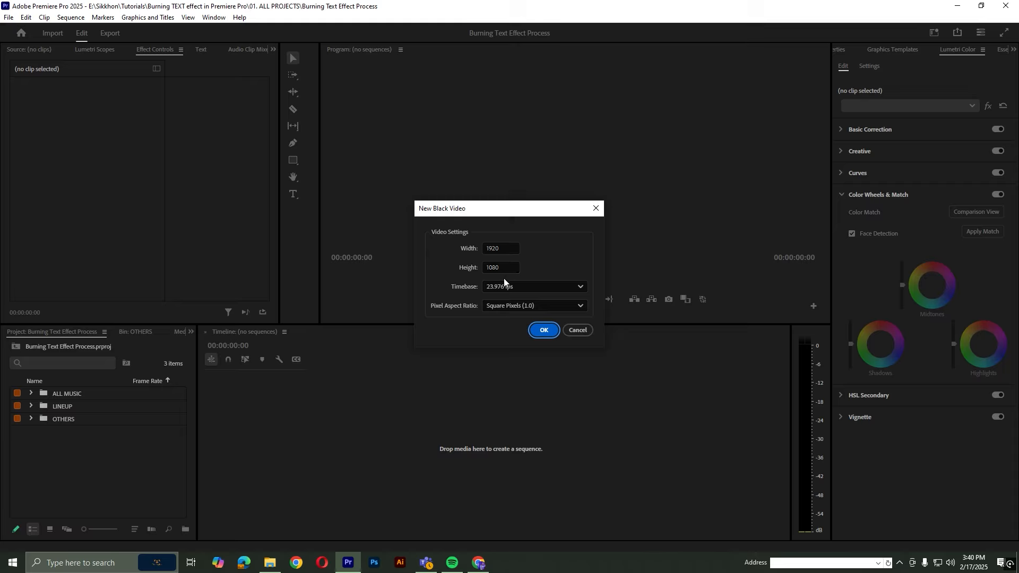
{"action": "left_click", "coordinate": [542, 330]}
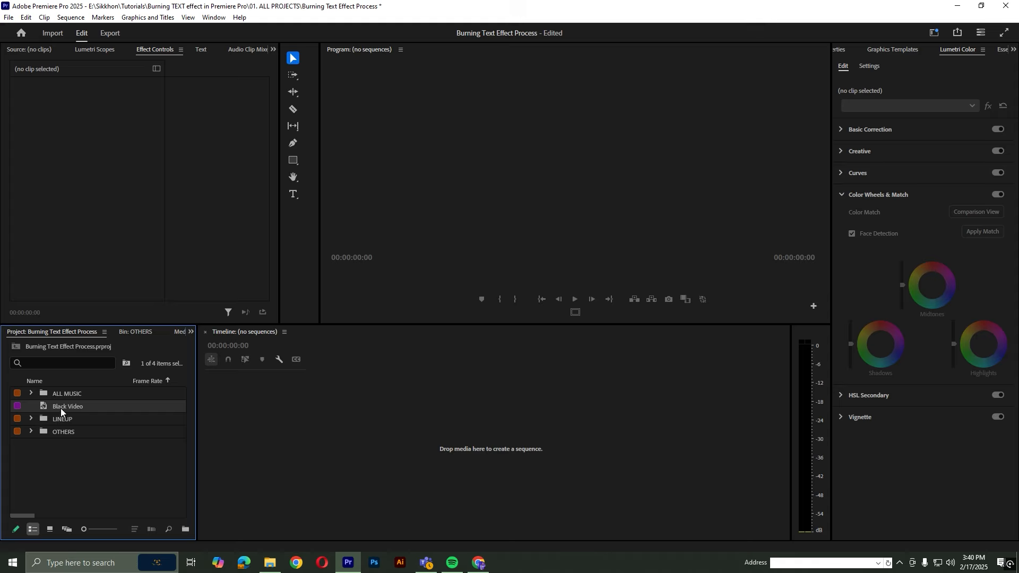
Build a sequence from the black video, move its clip up to track V3, and target that track.
{"action": "left_click_drag", "start_coordinate": [61, 405], "coordinate": [339, 469]}
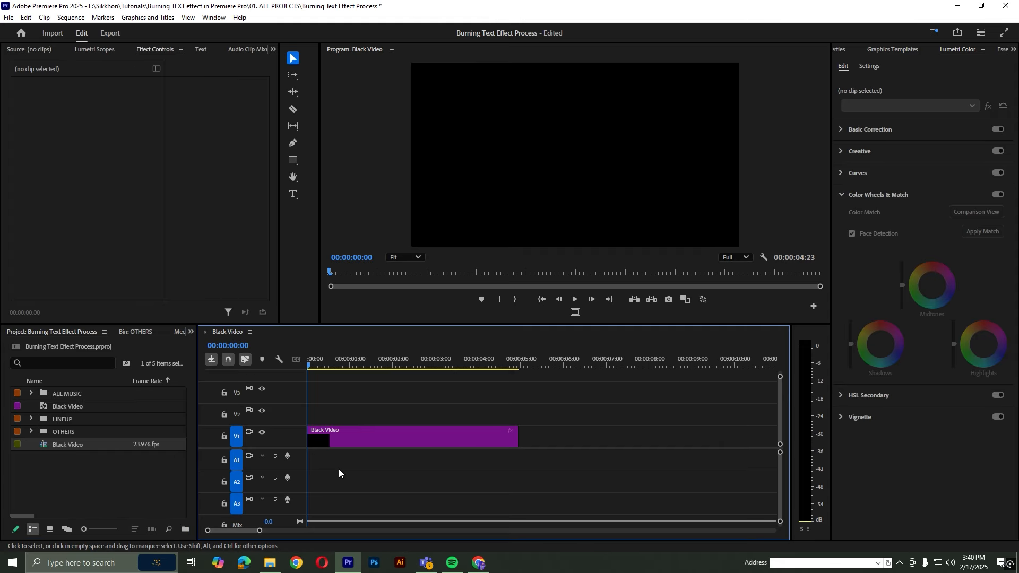
{"action": "left_click_drag", "start_coordinate": [355, 434], "coordinate": [354, 399]}
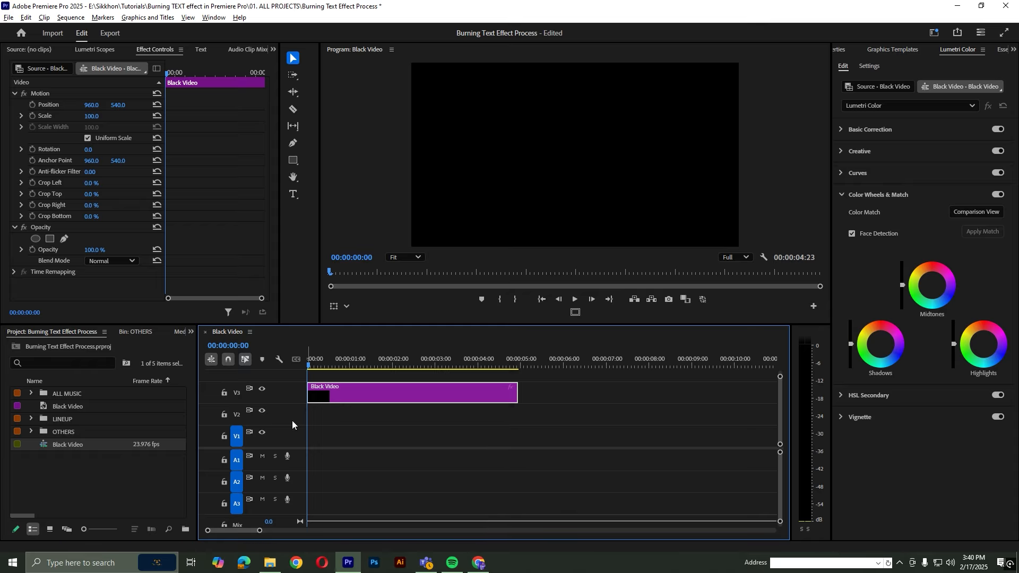
{"action": "scroll", "coordinate": [292, 420], "scroll_direction": "down", "scroll_amount": 1}
{"action": "scroll", "coordinate": [289, 394], "scroll_direction": "down", "scroll_amount": 1}
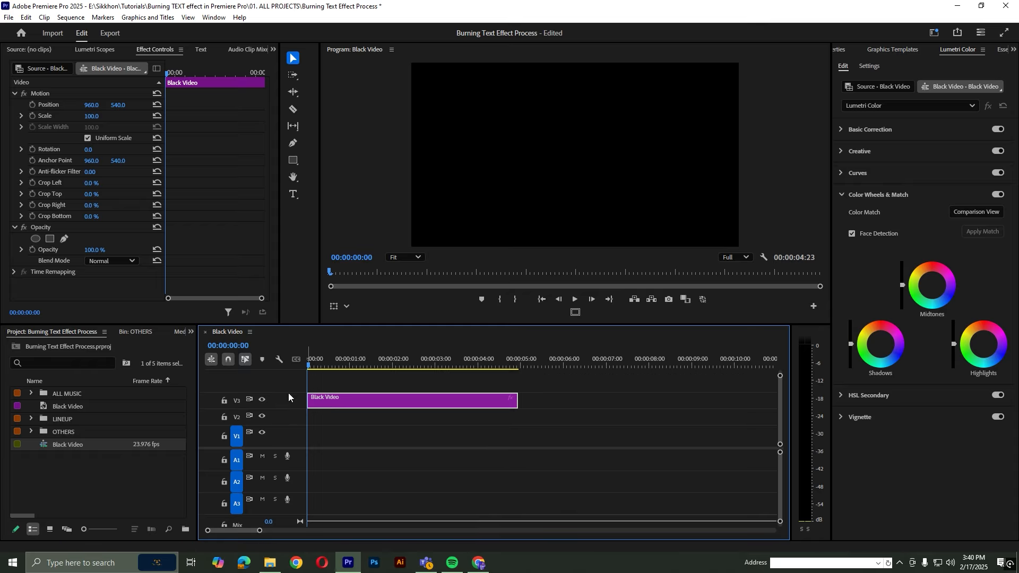
{"action": "left_click", "coordinate": [233, 400]}
{"action": "left_click", "coordinate": [371, 413]}
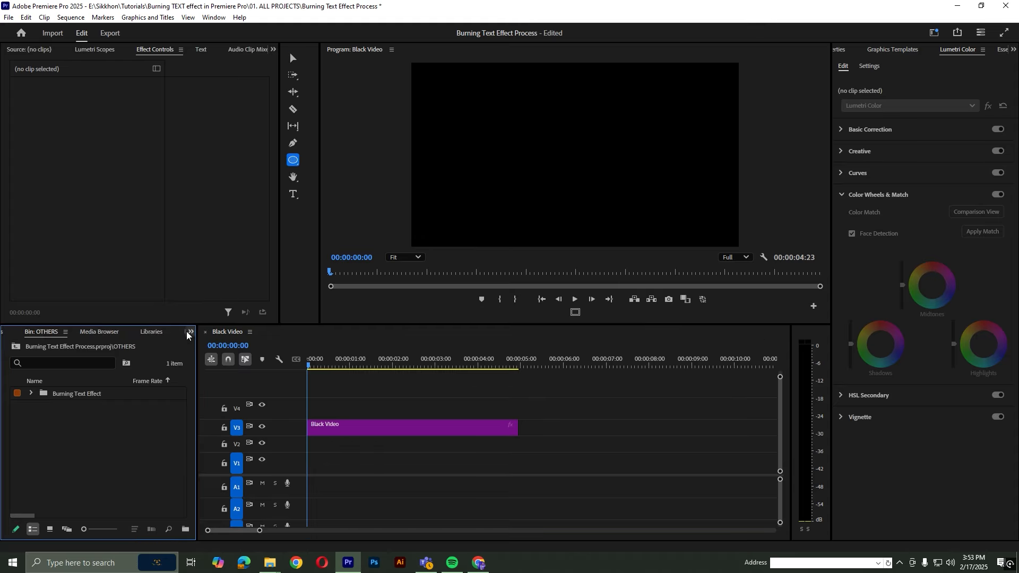
Search the effects for "circle" and apply the Circle preset to the black video clip.
{"action": "left_click", "coordinate": [189, 332]}
{"action": "left_click", "coordinate": [202, 409]}
{"action": "left_click", "coordinate": [71, 344]}
{"action": "type", "text": "circ"}
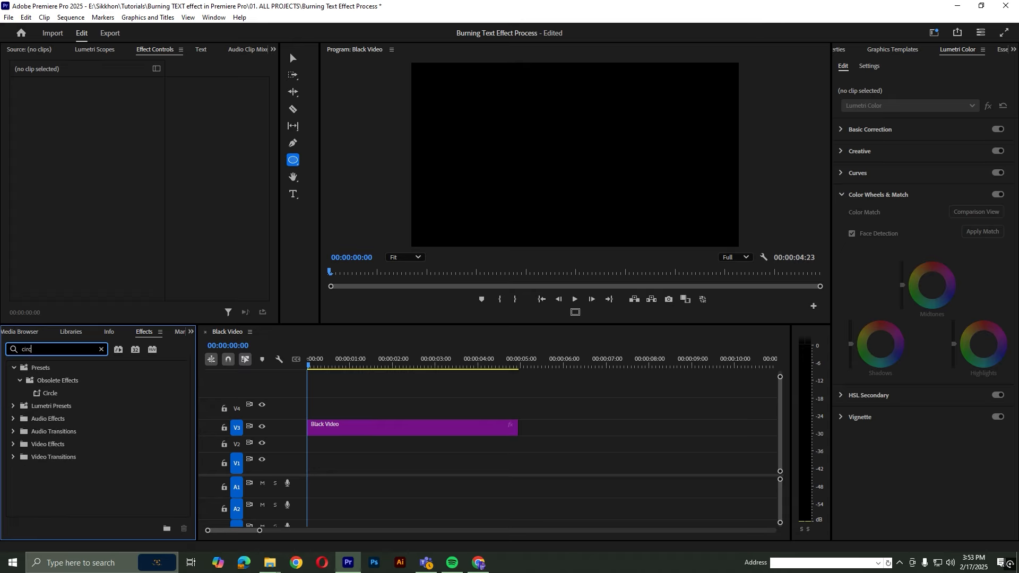
{"action": "type", "text": "le"}
{"action": "left_click_drag", "start_coordinate": [52, 393], "coordinate": [353, 427]}
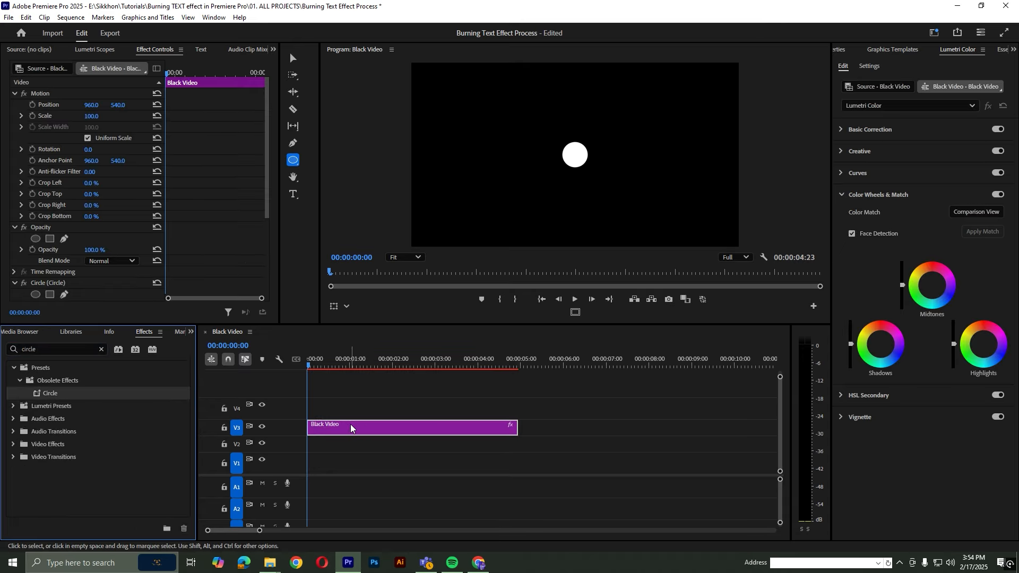
Find the Turbulent Displace effect and apply it to the black video clip on V3.
{"action": "left_click", "coordinate": [102, 348]}
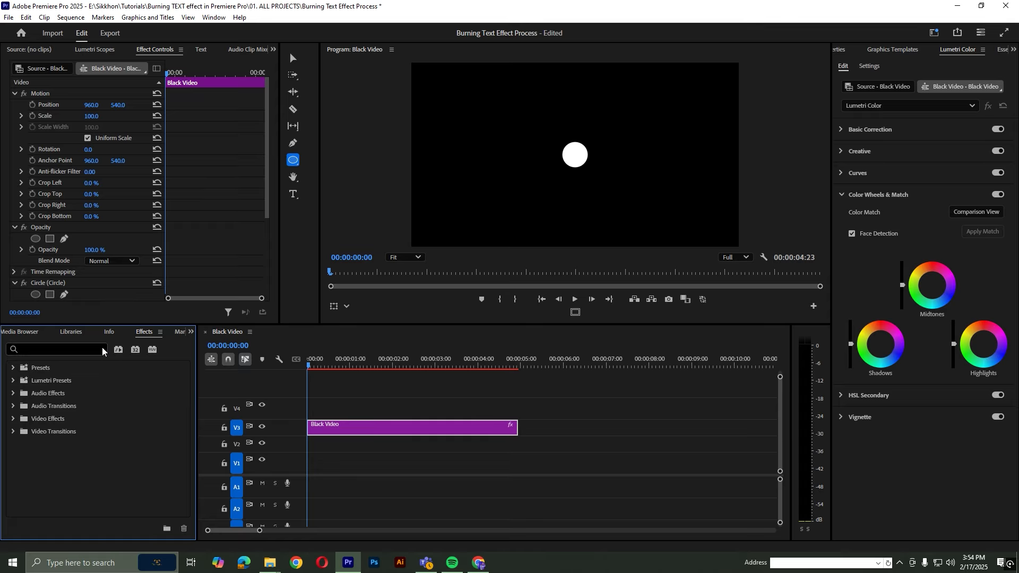
{"action": "left_click", "coordinate": [87, 348]}
{"action": "type", "text": "tur"}
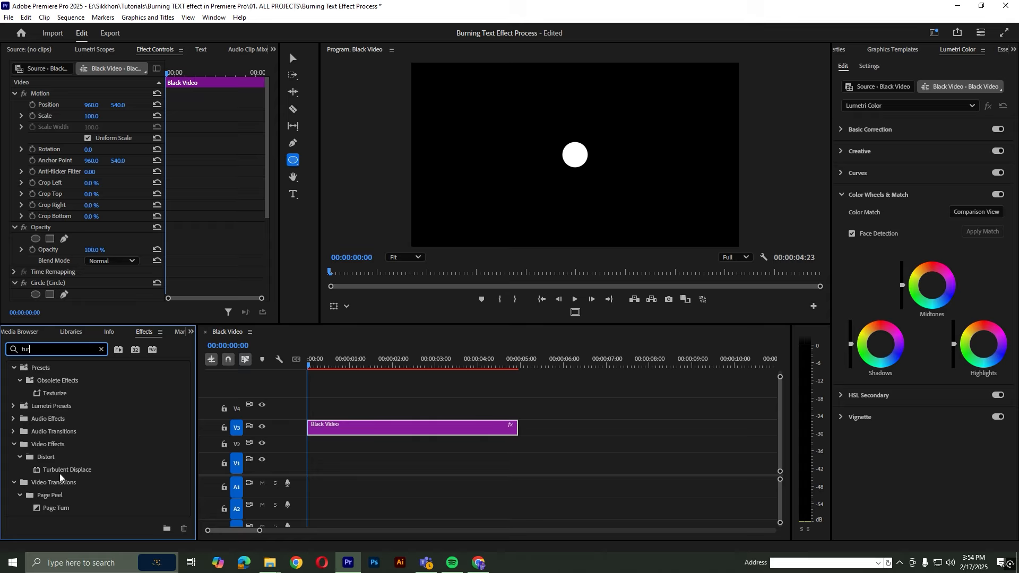
{"action": "left_click_drag", "start_coordinate": [86, 471], "coordinate": [365, 428]}
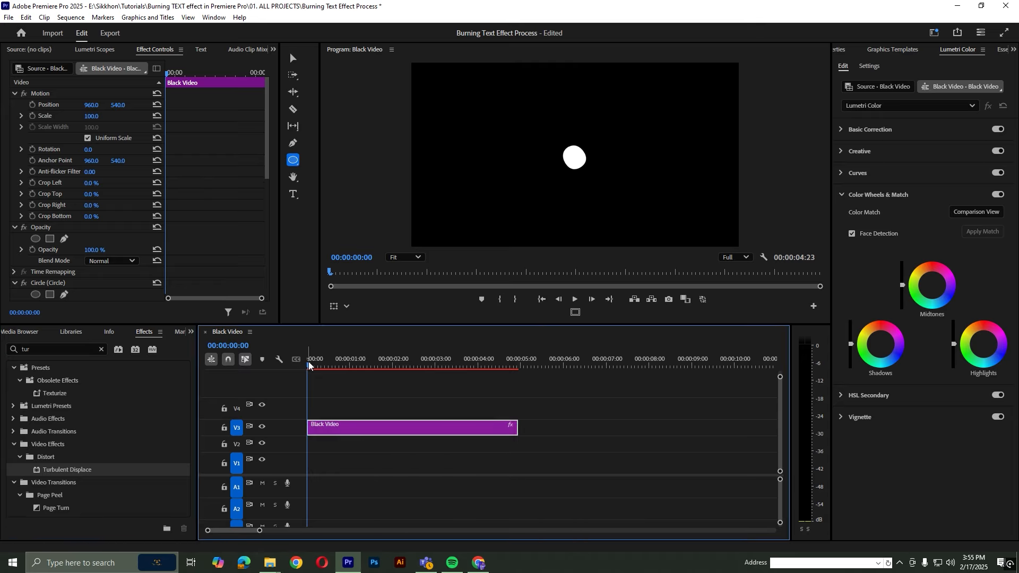
{"action": "left_click", "coordinate": [102, 349]}
Set the Circle effect's radius to 1097, enable keyframing for it, and place that keyframe at the end of the clip.
{"action": "left_click", "coordinate": [329, 427]}
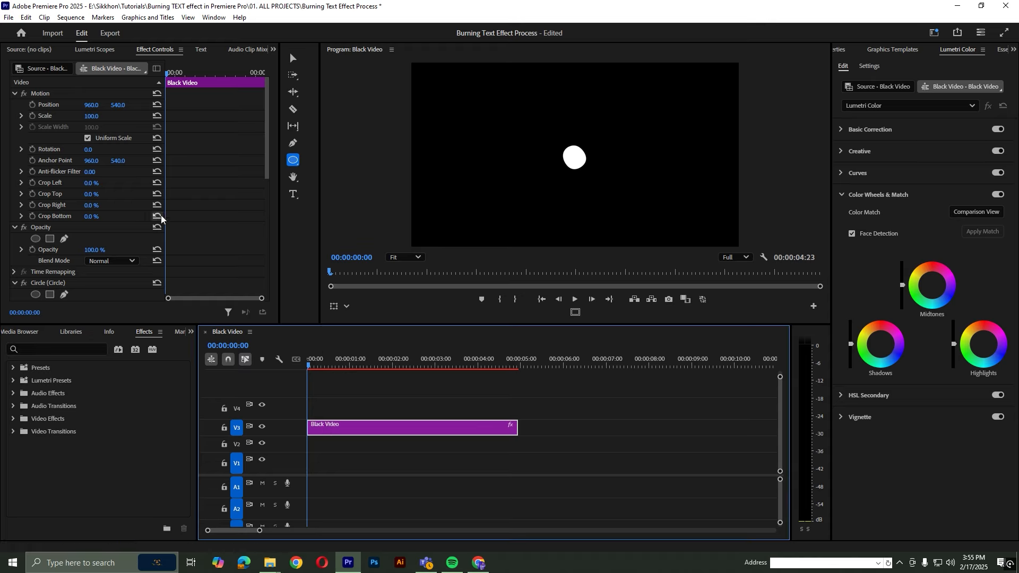
{"action": "scroll", "coordinate": [202, 226], "scroll_direction": "down", "scroll_amount": 5}
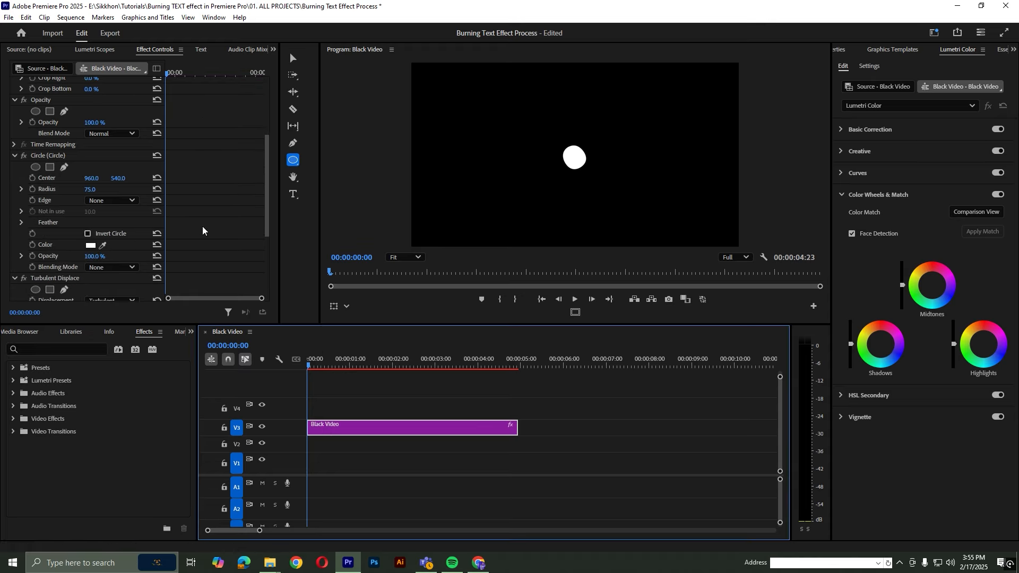
{"action": "scroll", "coordinate": [203, 226], "scroll_direction": "up", "scroll_amount": 1}
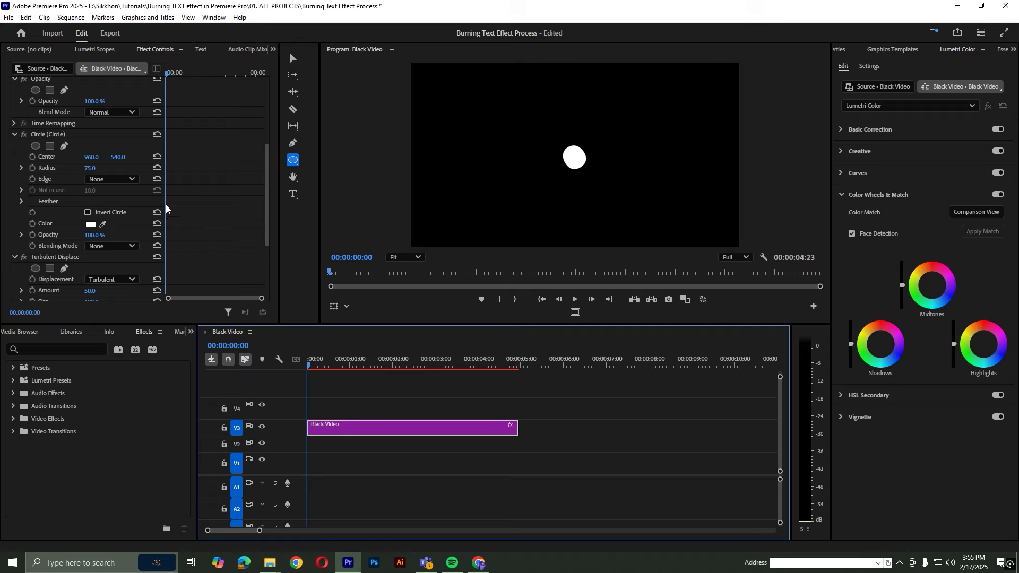
{"action": "left_click", "coordinate": [92, 169]}
{"action": "left_click_drag", "start_coordinate": [92, 169], "coordinate": [533, 169]}
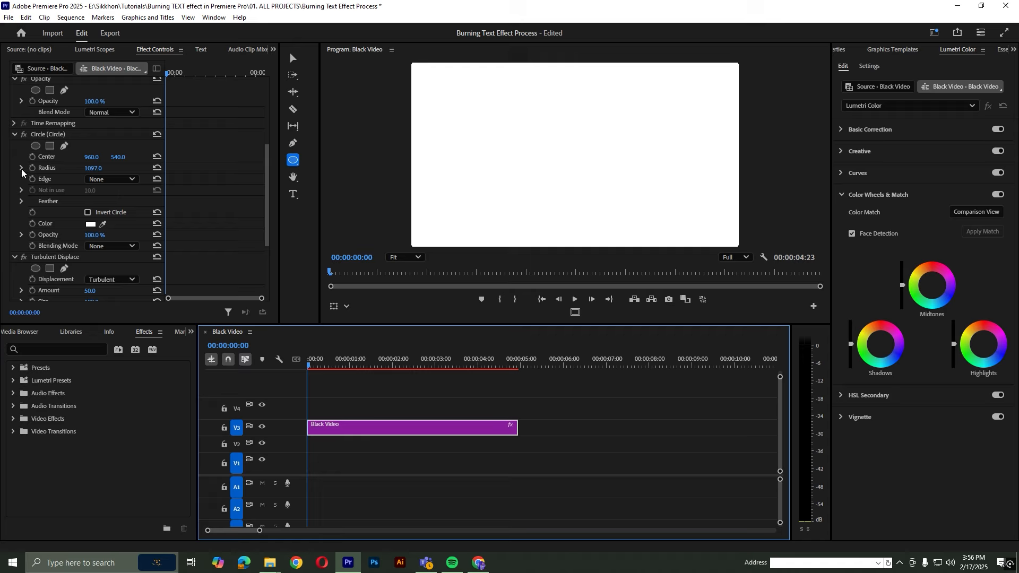
{"action": "left_click", "coordinate": [32, 168]}
{"action": "left_click_drag", "start_coordinate": [167, 168], "coordinate": [266, 174]}
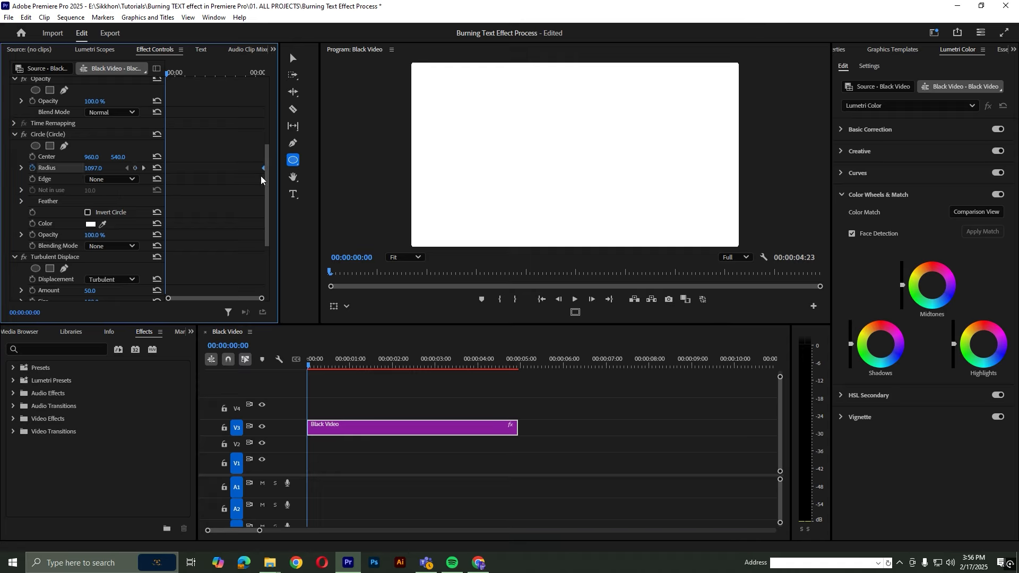
Add a starting radius keyframe of 0 for the circle at the beginning of the clip.
{"action": "left_click_drag", "start_coordinate": [333, 359], "coordinate": [308, 366]}
{"action": "left_click_drag", "start_coordinate": [93, 168], "coordinate": [21, 167]}
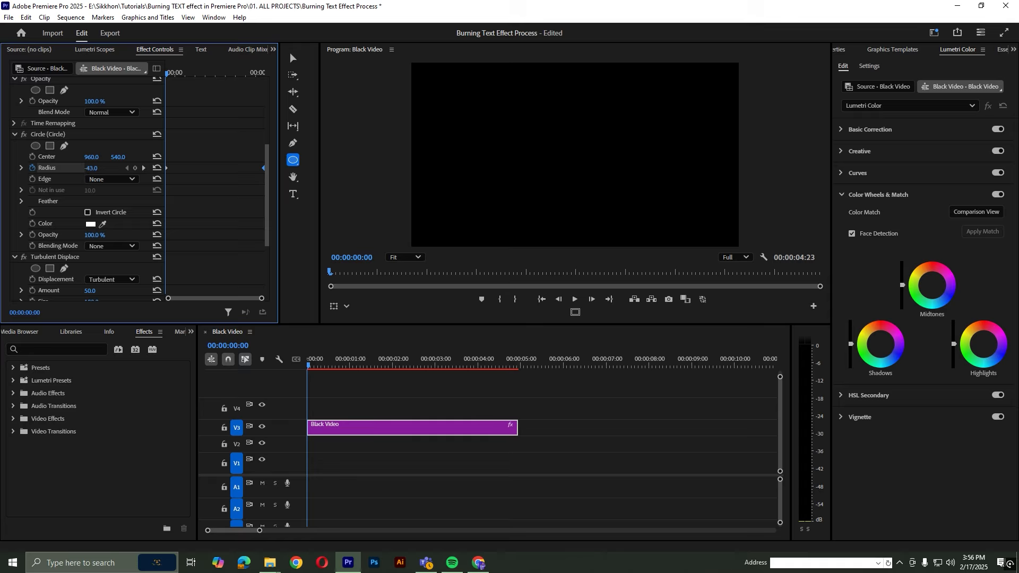
{"action": "left_click", "coordinate": [99, 164]}
{"action": "type", "text": "0"}
{"action": "key", "text": "Return"}
Preview the circle's growth across the clip, return to the sequence start, and save the project.
{"action": "left_click", "coordinate": [298, 365]}
{"action": "left_click_drag", "start_coordinate": [306, 371], "coordinate": [514, 374]}
{"action": "key", "text": "Home"}
{"action": "scroll", "coordinate": [214, 259], "scroll_direction": "down", "scroll_amount": 5}
{"action": "key", "text": "ctrl+s"}
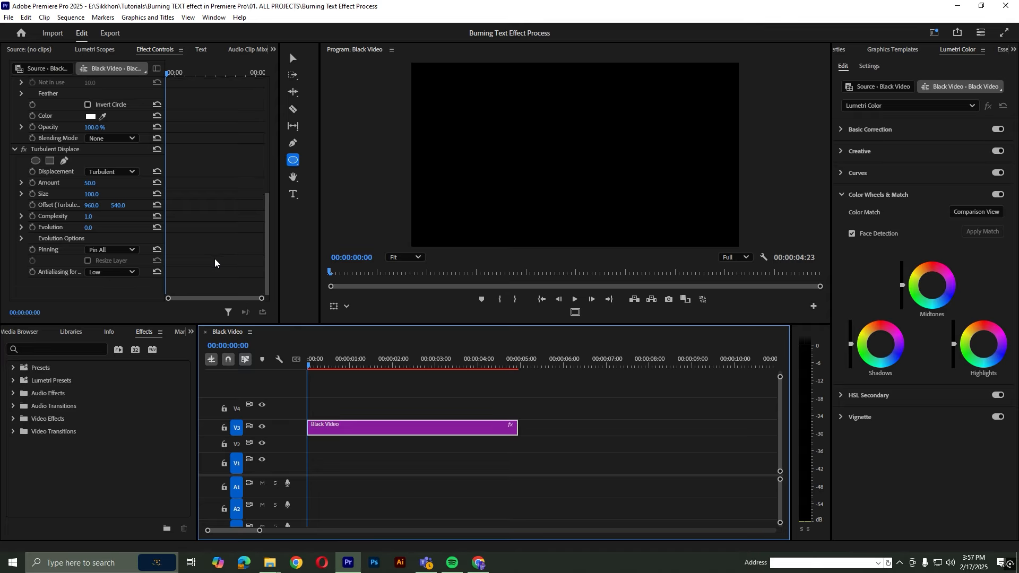
With the circle partly grown at 00:00:01:08, set Turbulent Displace to Amount 300, Complexity 10 and Evolution 50°.
{"action": "left_click_drag", "start_coordinate": [314, 364], "coordinate": [365, 361]}
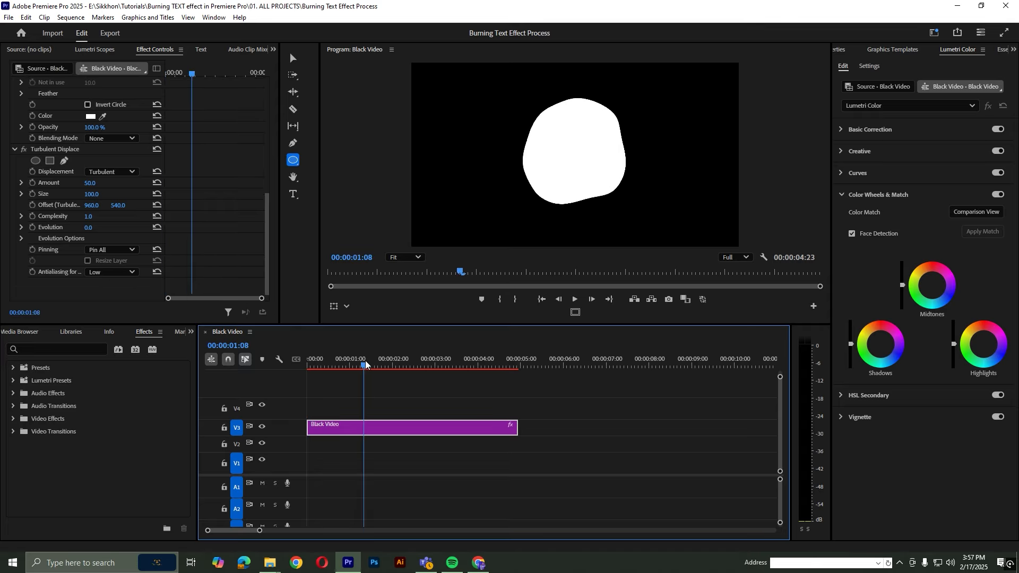
{"action": "left_click", "coordinate": [99, 182]}
{"action": "type", "text": "300"}
{"action": "key", "text": "Return"}
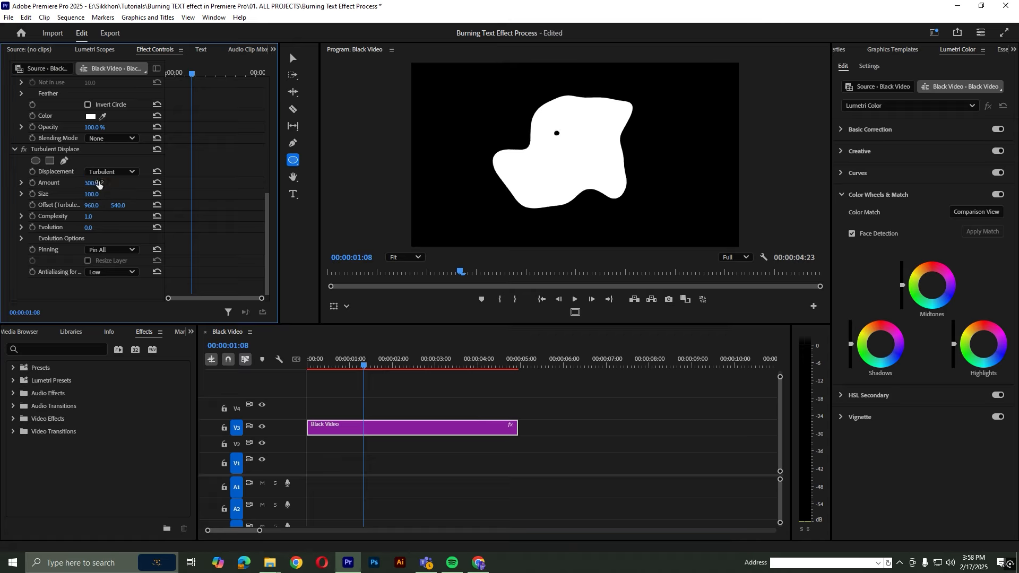
{"action": "left_click", "coordinate": [99, 215]}
{"action": "type", "text": "10"}
{"action": "key", "text": "Return"}
{"action": "left_click", "coordinate": [90, 227]}
{"action": "type", "text": "50"}
{"action": "key", "text": "Return"}
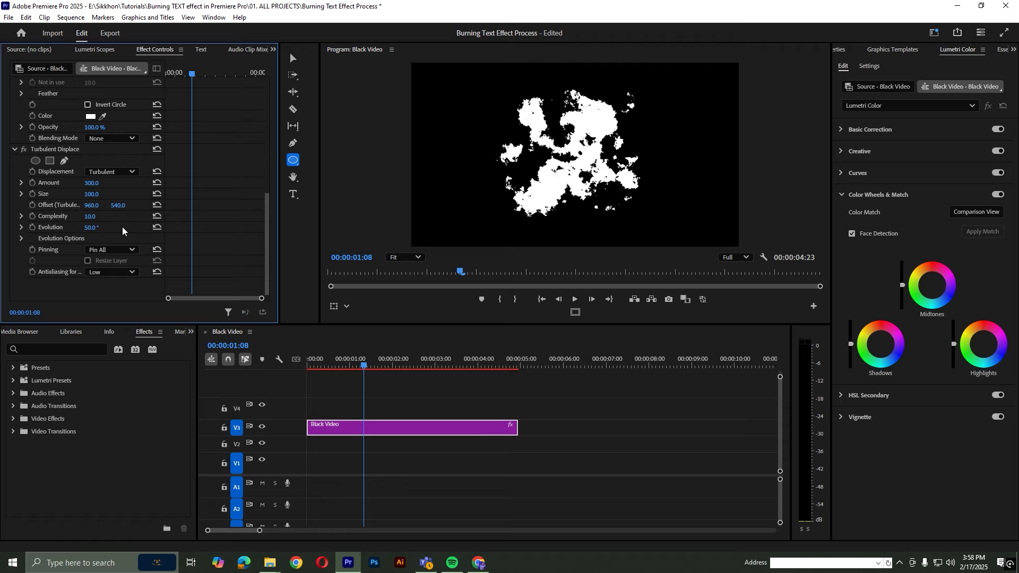
Add a text layer reading "METAPHOR" at the start of the sequence.
{"action": "left_click", "coordinate": [373, 391]}
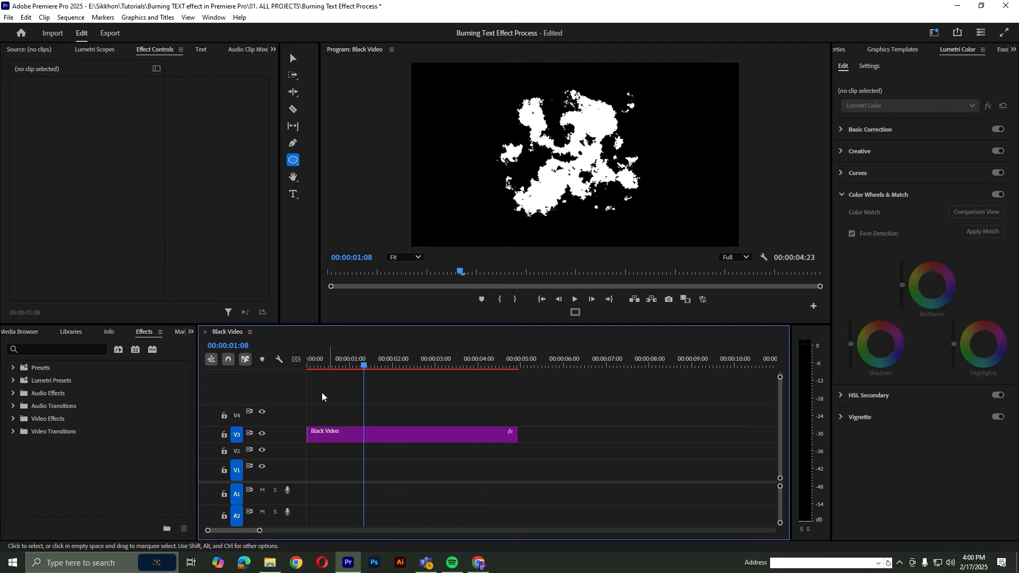
{"action": "left_click", "coordinate": [291, 195]}
{"action": "left_click", "coordinate": [321, 365]}
{"action": "left_click_drag", "start_coordinate": [322, 365], "coordinate": [293, 367]}
{"action": "left_click", "coordinate": [544, 156]}
{"action": "type", "text": "METAPHOR"}
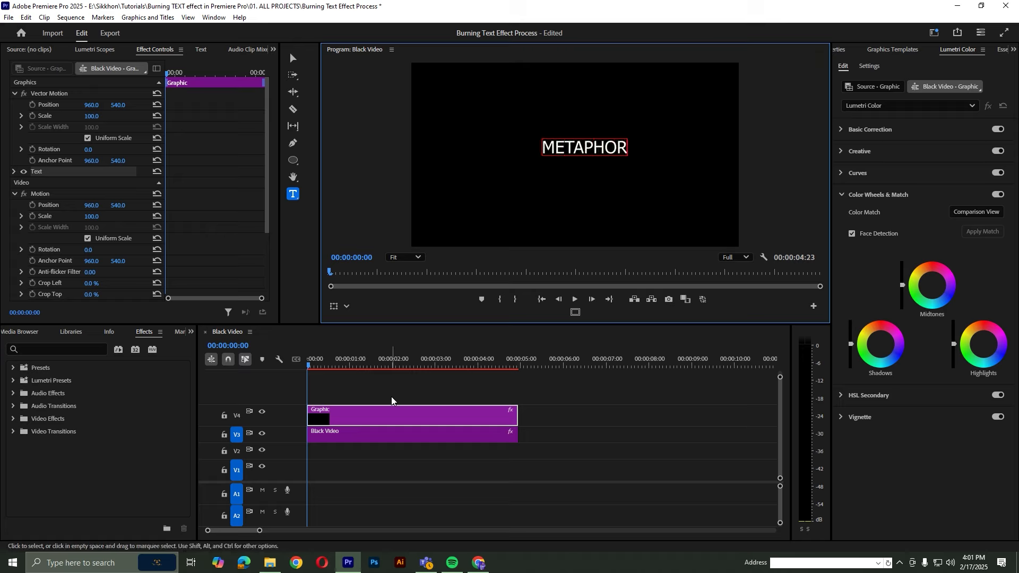
Set the METAPHOR text to the Teko SemiBold font at size 289.
{"action": "left_click", "coordinate": [374, 415]}
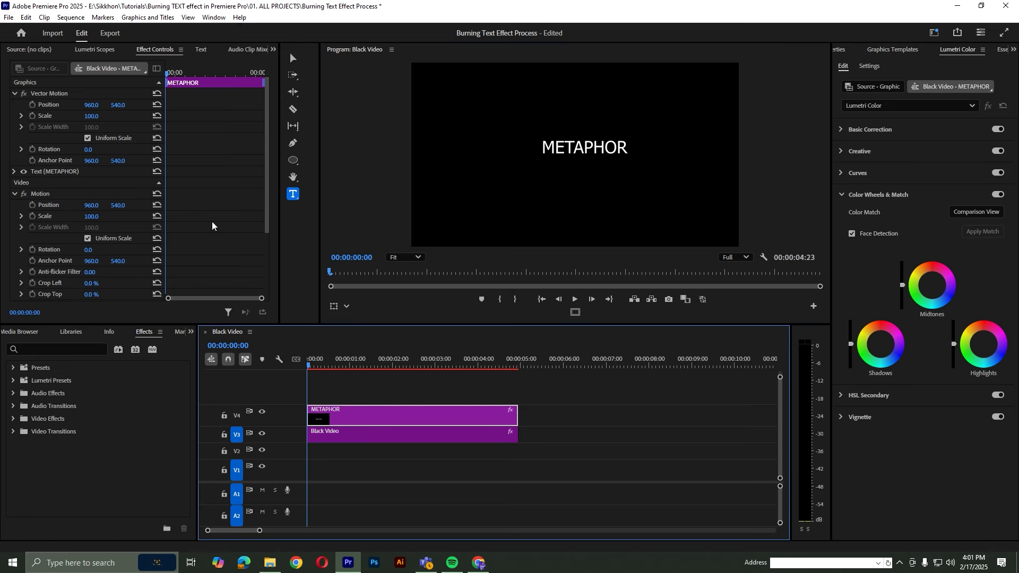
{"action": "left_click", "coordinate": [73, 208]}
{"action": "type", "text": "tek"}
{"action": "left_click", "coordinate": [112, 272]}
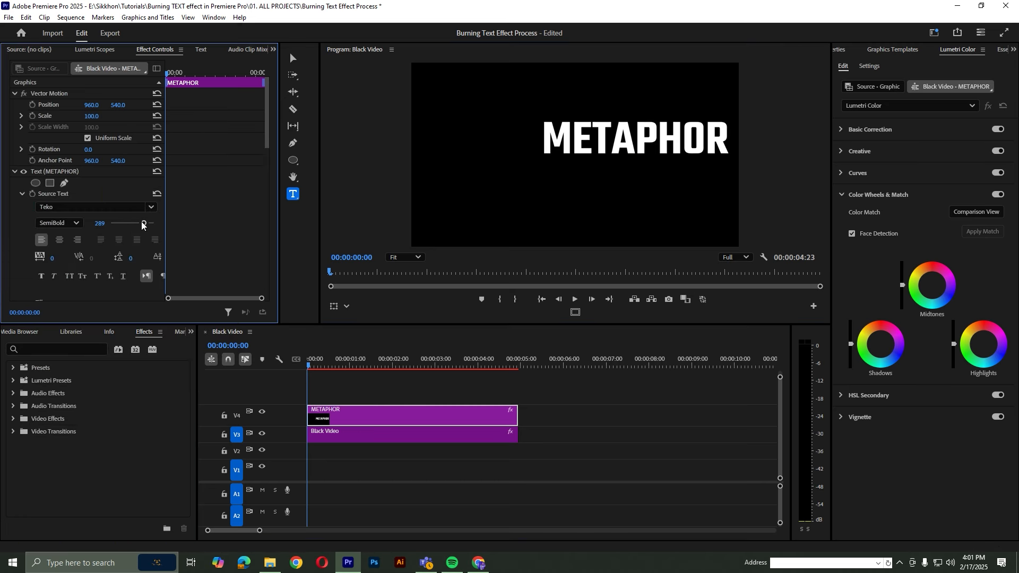
Center the METAPHOR text horizontally and vertically in the frame using its alignment properties.
{"action": "left_click", "coordinate": [1012, 54]}
{"action": "left_click", "coordinate": [1014, 52]}
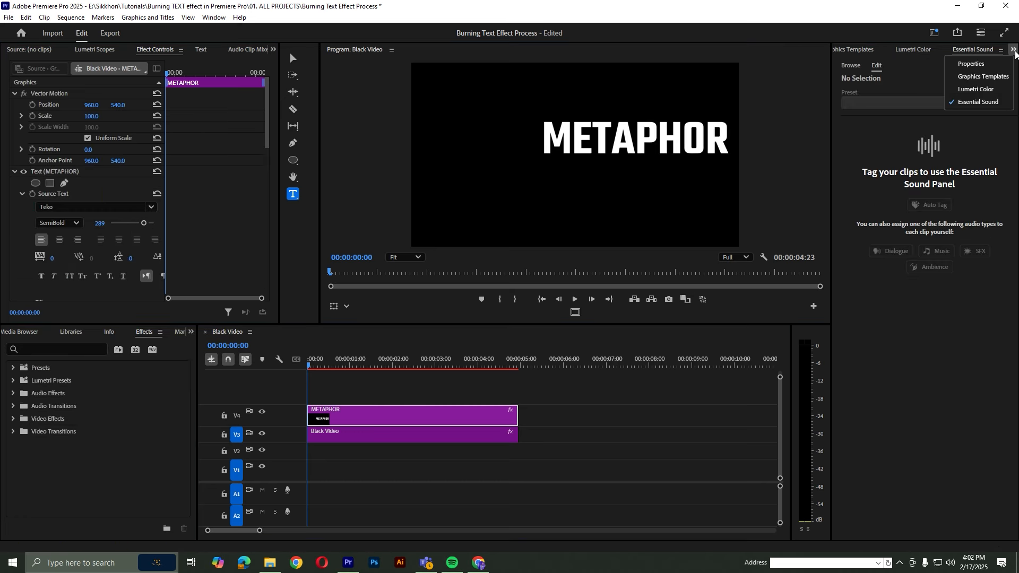
{"action": "left_click", "coordinate": [981, 64]}
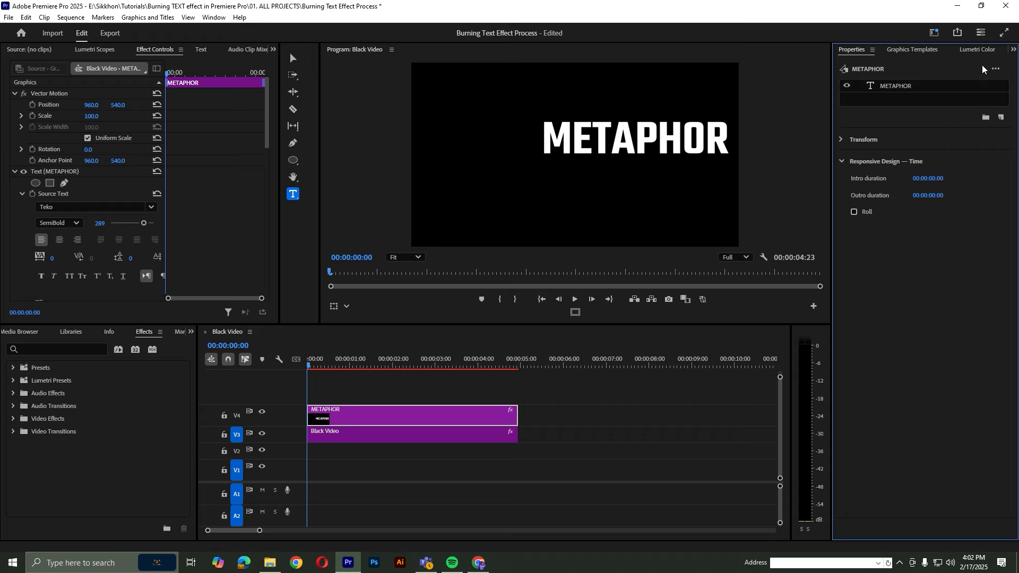
{"action": "left_click", "coordinate": [908, 84]}
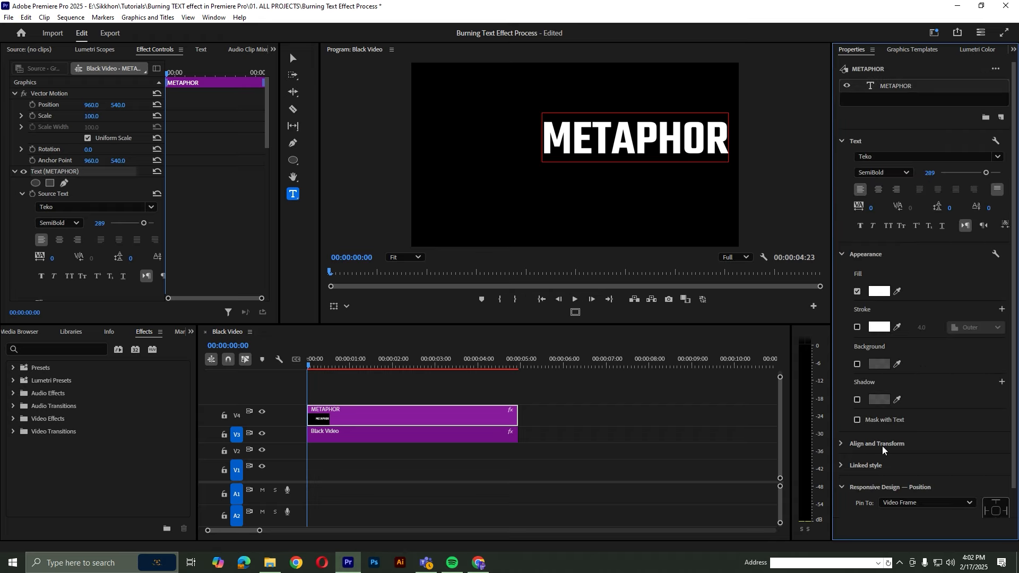
{"action": "left_click", "coordinate": [842, 444]}
{"action": "scroll", "coordinate": [865, 432], "scroll_direction": "down", "scroll_amount": 2}
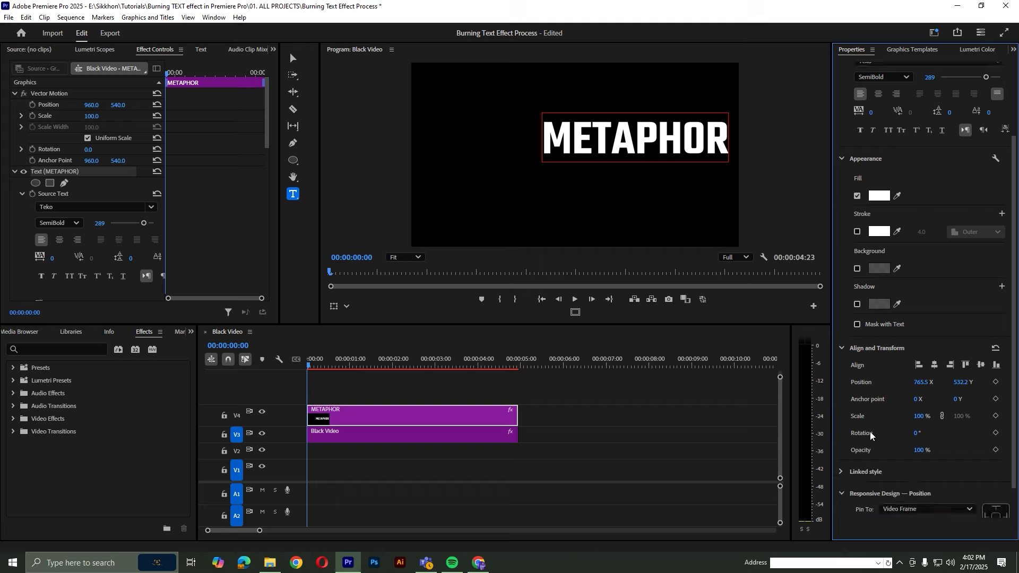
{"action": "left_click", "coordinate": [933, 365]}
{"action": "left_click", "coordinate": [981, 365]}
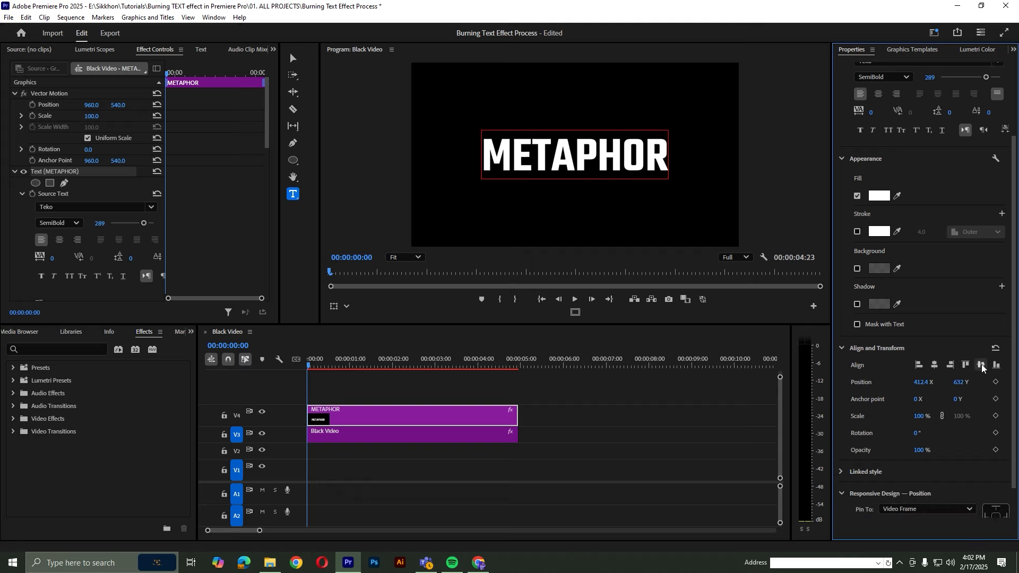
Move the METAPHOR clip to track V2 beneath the black video and apply the Track Matte Key effect to it.
{"action": "left_click", "coordinate": [322, 386]}
{"action": "left_click_drag", "start_coordinate": [351, 420], "coordinate": [351, 450]}
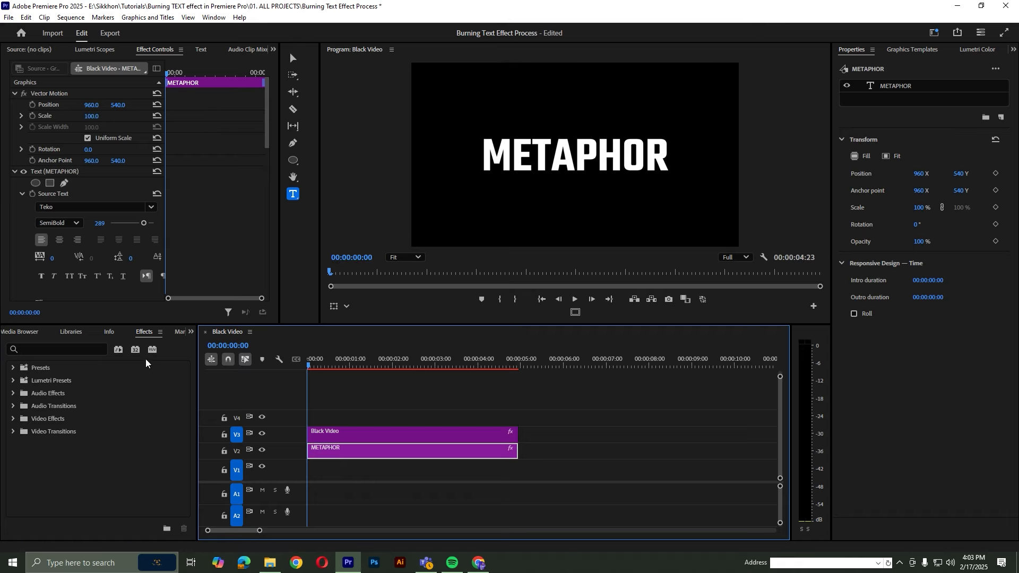
{"action": "left_click", "coordinate": [93, 348]}
{"action": "type", "text": "track ma"}
{"action": "left_click_drag", "start_coordinate": [68, 441], "coordinate": [341, 450]}
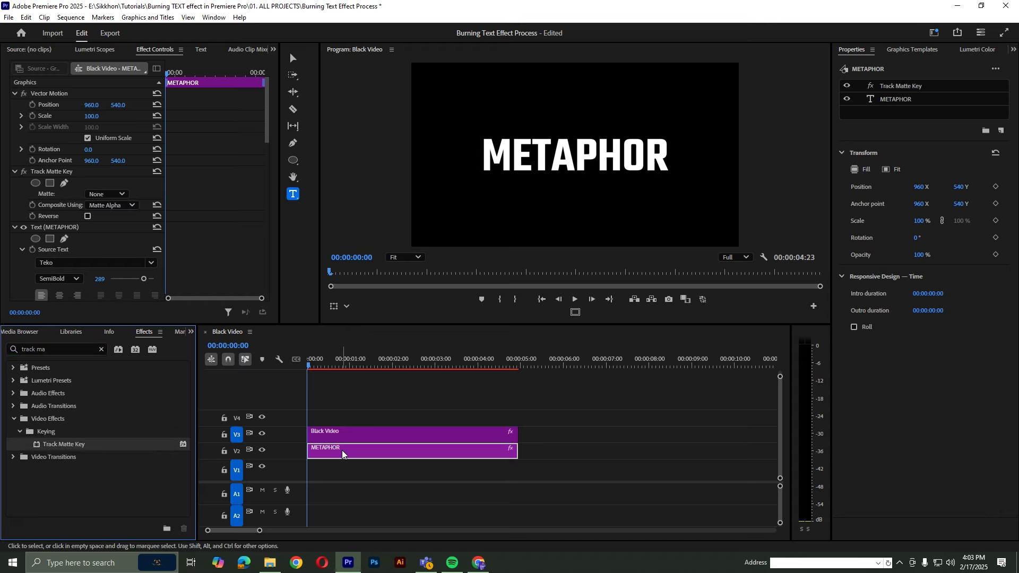
Set the matte of the METAPHOR clip's Track Matte Key effect to Video 3.
{"action": "scroll", "coordinate": [214, 227], "scroll_direction": "down", "scroll_amount": 3}
{"action": "left_click", "coordinate": [14, 152]}
{"action": "scroll", "coordinate": [202, 241], "scroll_direction": "down", "scroll_amount": 2}
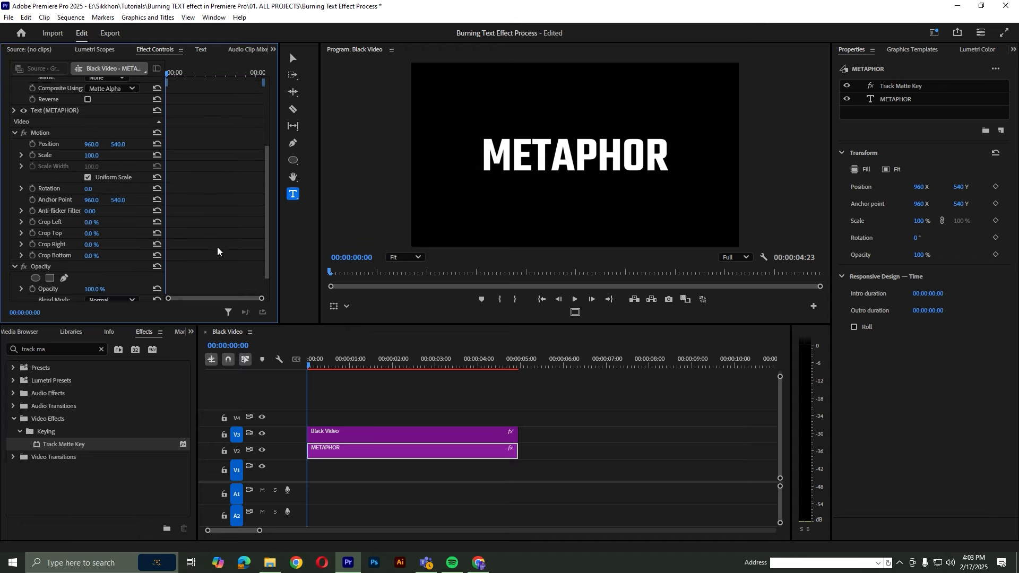
{"action": "left_click", "coordinate": [14, 134]}
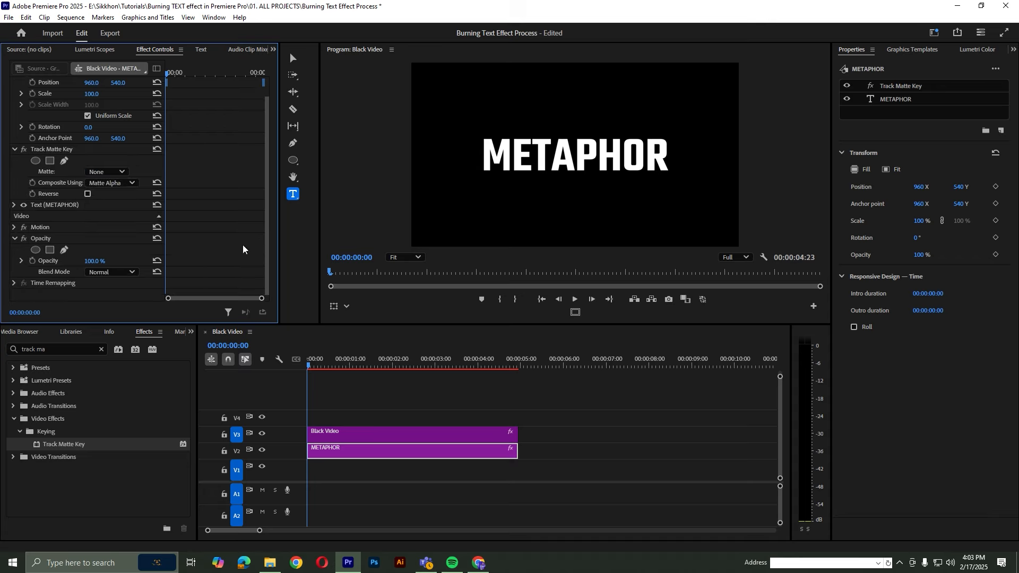
{"action": "left_click", "coordinate": [113, 172]}
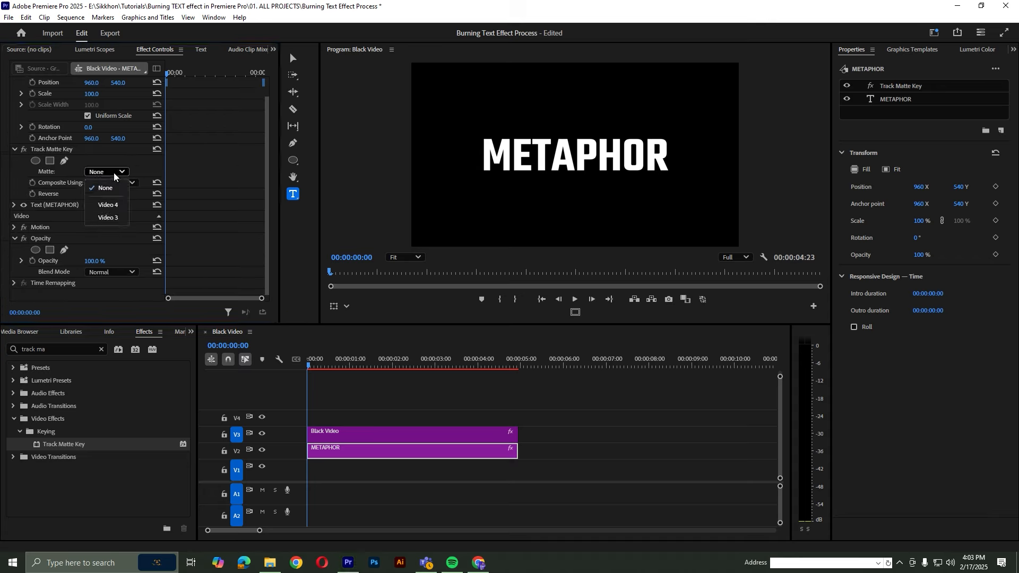
{"action": "left_click", "coordinate": [110, 219]}
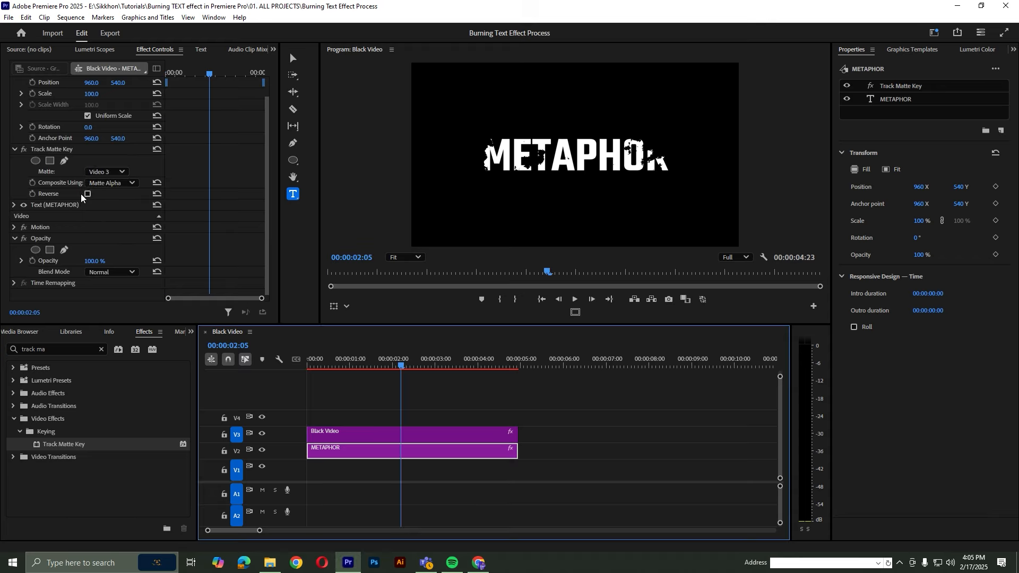
Enable Reverse on the METAPHOR clip's Track Matte Key and play the sequence back from the start.
{"action": "left_click", "coordinate": [87, 193]}
{"action": "left_click", "coordinate": [357, 360]}
{"action": "mouse_move", "coordinate": [355, 356]}
{"action": "left_mouse_down"}
{"action": "mouse_move", "coordinate": [290, 349]}
{"action": "mouse_move", "coordinate": [449, 365]}
{"action": "mouse_move", "coordinate": [282, 359]}
{"action": "left_mouse_up"}
{"action": "key", "text": "space"}
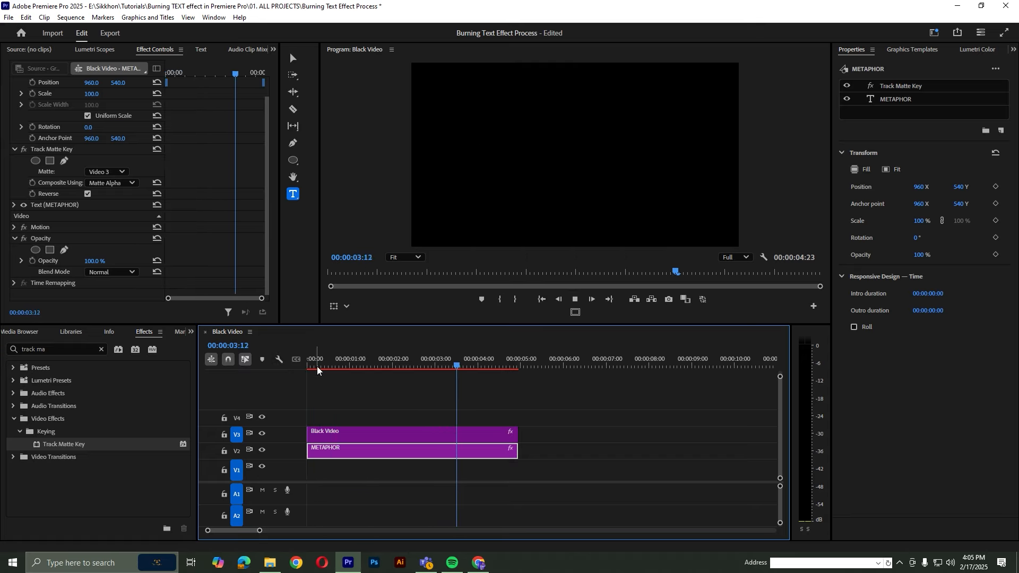
Duplicate the Black Video clip from track V3 onto track V4.
{"action": "left_click", "coordinate": [364, 365]}
{"action": "left_click", "coordinate": [360, 434]}
{"action": "left_click_drag", "start_coordinate": [354, 433], "coordinate": [354, 416]}
Find the Gaussian Blur effect and apply it to the Black Video copy on V4.
{"action": "left_click", "coordinate": [101, 349]}
{"action": "left_click", "coordinate": [88, 348]}
{"action": "type", "text": "gaus"}
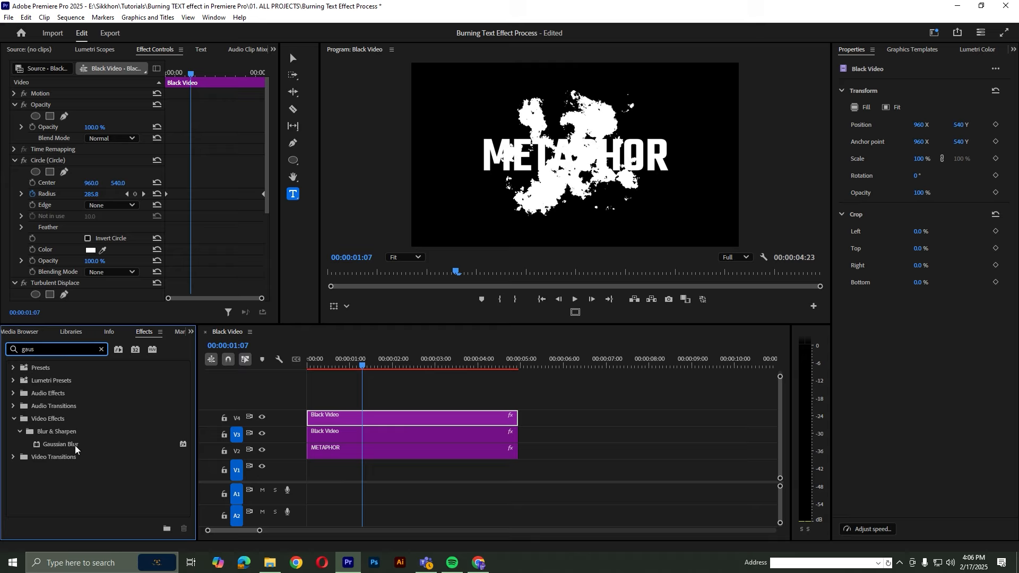
{"action": "left_click_drag", "start_coordinate": [62, 445], "coordinate": [355, 423]}
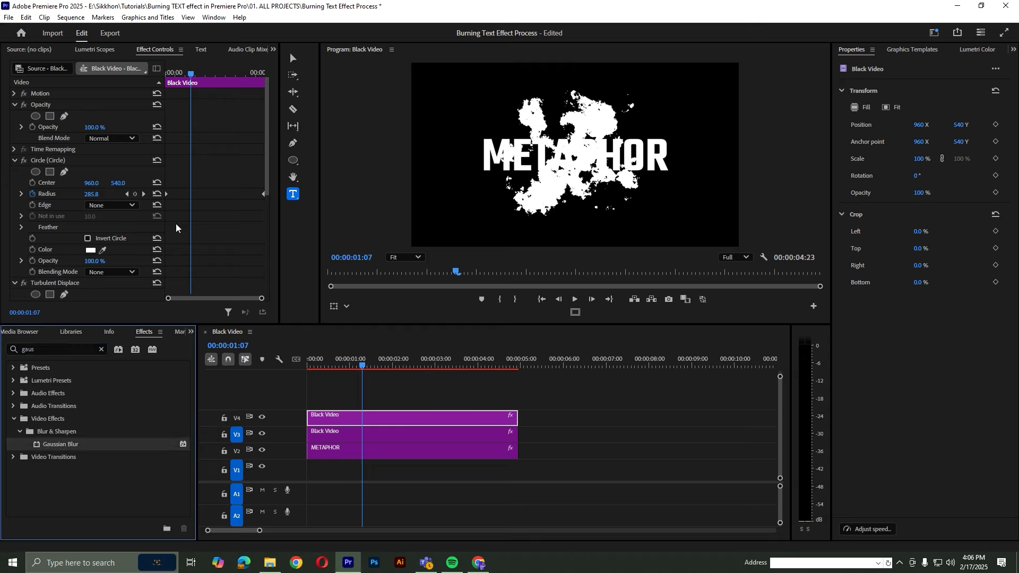
Set the Gaussian Blur's Blurriness on the V4 Black Video to 90.
{"action": "scroll", "coordinate": [220, 210], "scroll_direction": "down", "scroll_amount": 2}
{"action": "scroll", "coordinate": [220, 210], "scroll_direction": "down", "scroll_amount": 4}
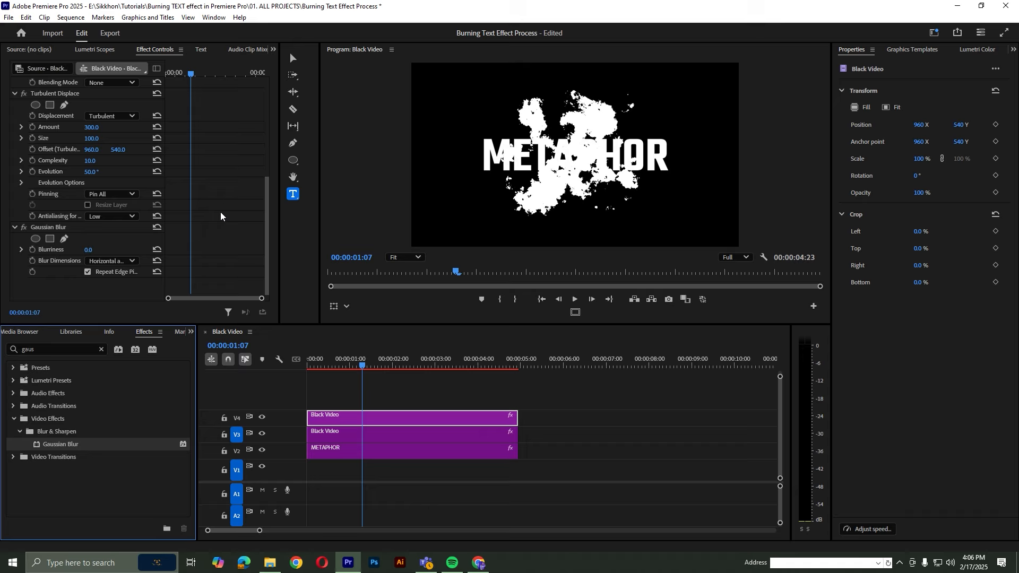
{"action": "left_click", "coordinate": [90, 250]}
{"action": "type", "text": "105"}
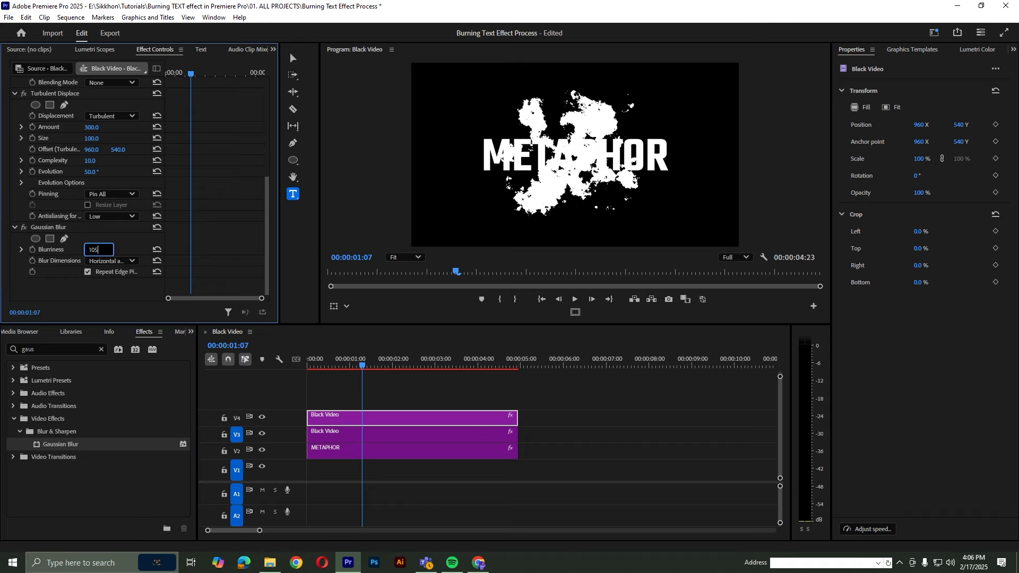
{"action": "key", "text": "Return"}
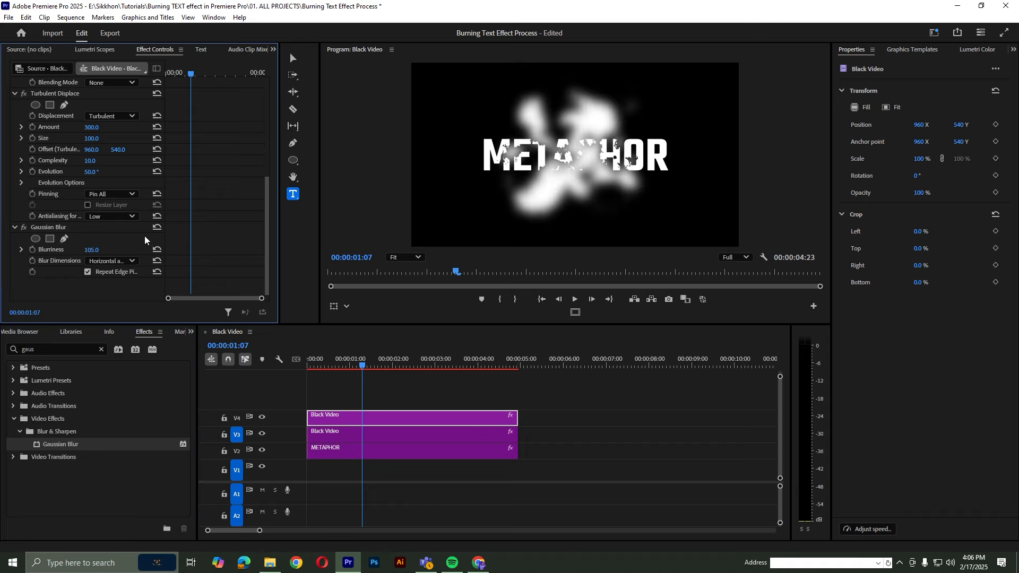
{"action": "left_click", "coordinate": [98, 249]}
{"action": "type", "text": "0"}
{"action": "key", "text": "Return"}
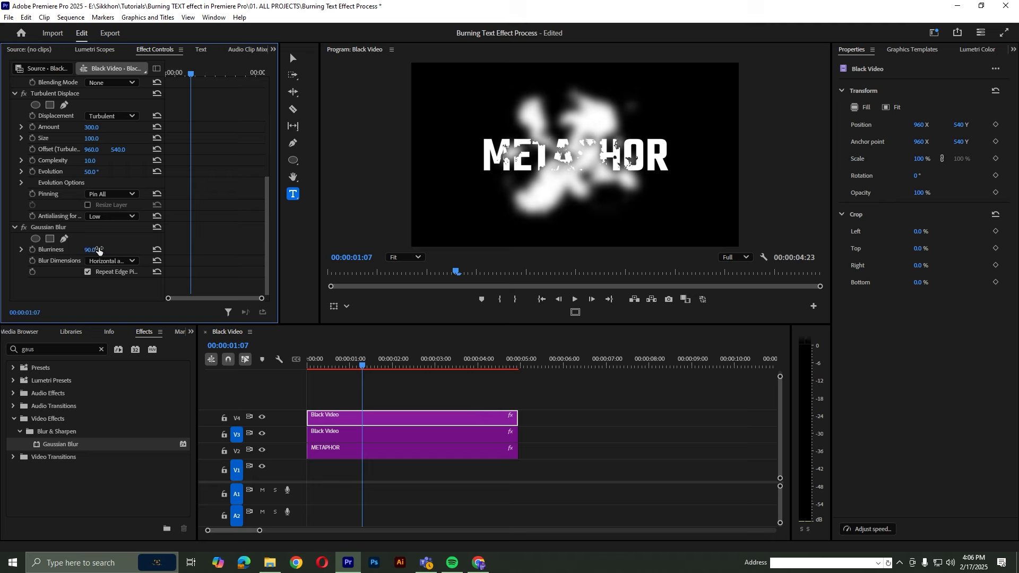
Duplicate the Track Matte Key effect on the METAPHOR clip and set the copy's matte to Video 4.
{"action": "left_click", "coordinate": [378, 449]}
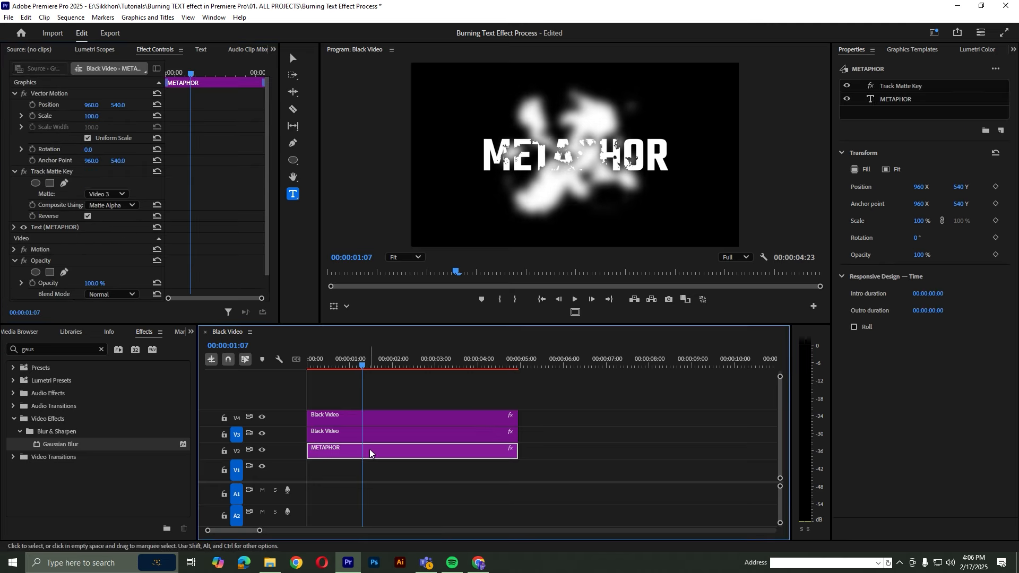
{"action": "scroll", "coordinate": [237, 275], "scroll_direction": "down", "scroll_amount": 1}
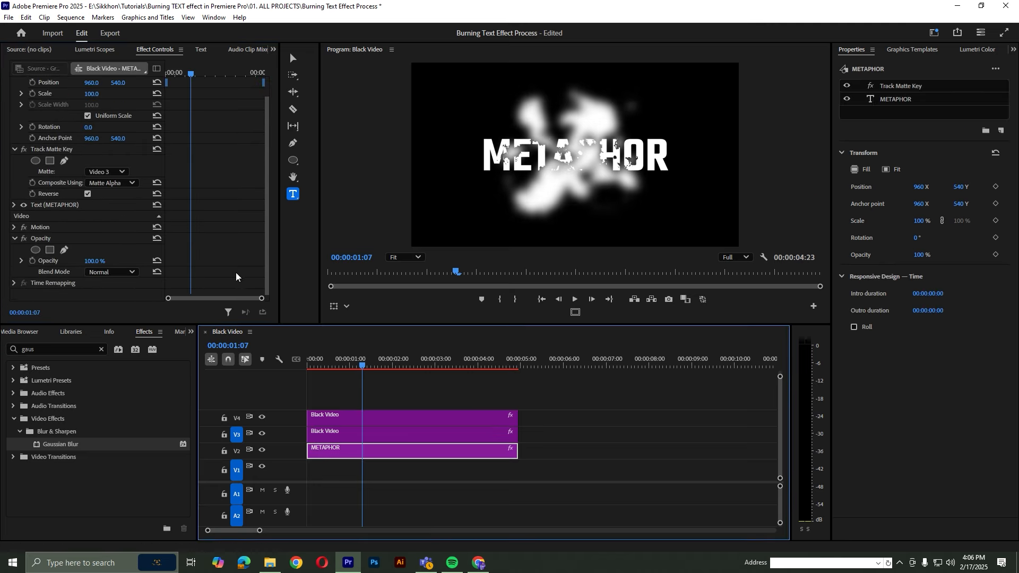
{"action": "left_click", "coordinate": [78, 150]}
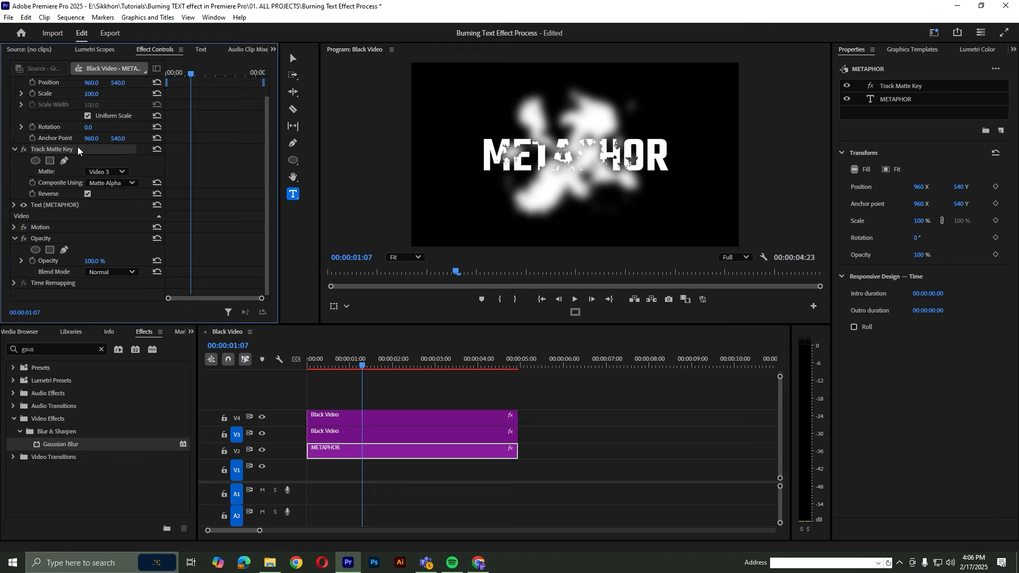
{"action": "key", "text": "ctrl+v"}
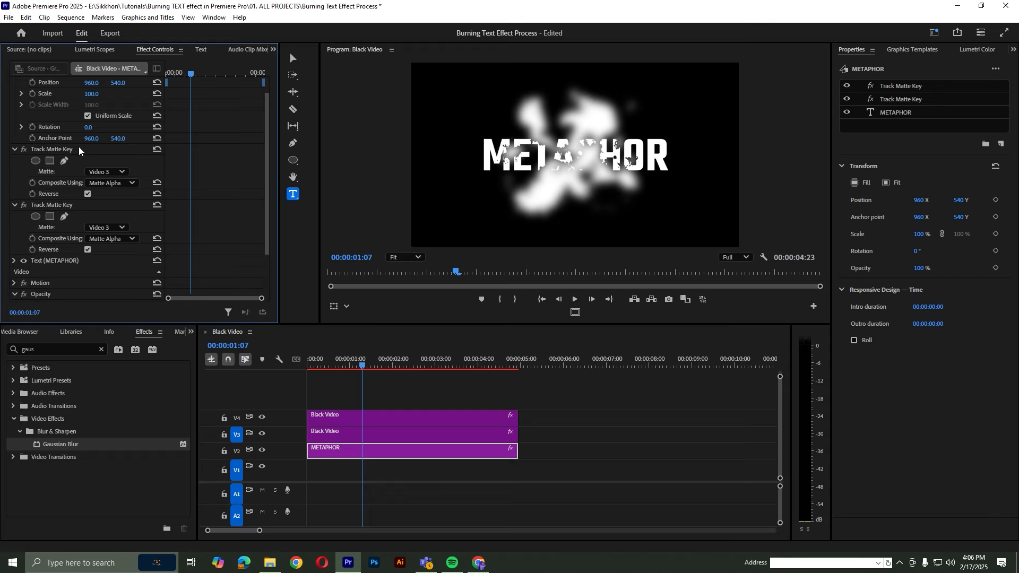
{"action": "left_click", "coordinate": [108, 228]}
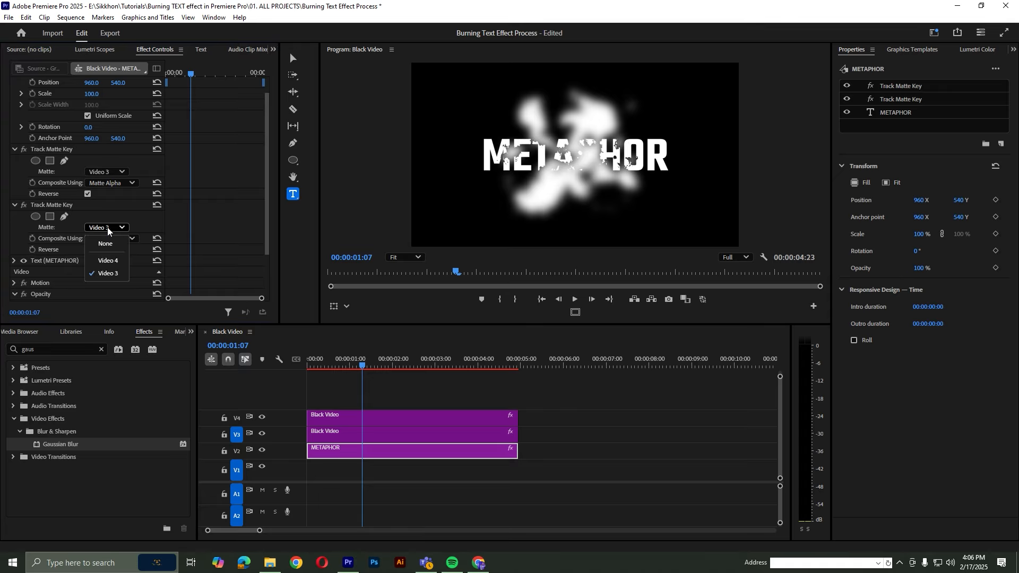
{"action": "left_click", "coordinate": [117, 262]}
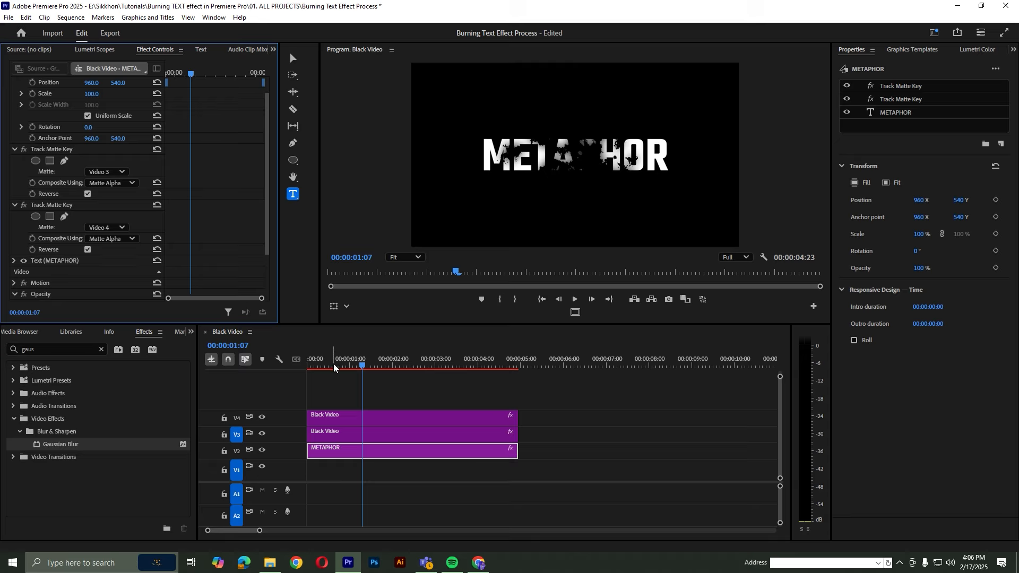
Target tracks V2 and V4, and duplicate the V3 Black Video clip onto both V5 and V6.
{"action": "left_click", "coordinate": [240, 452]}
{"action": "left_click", "coordinate": [238, 418]}
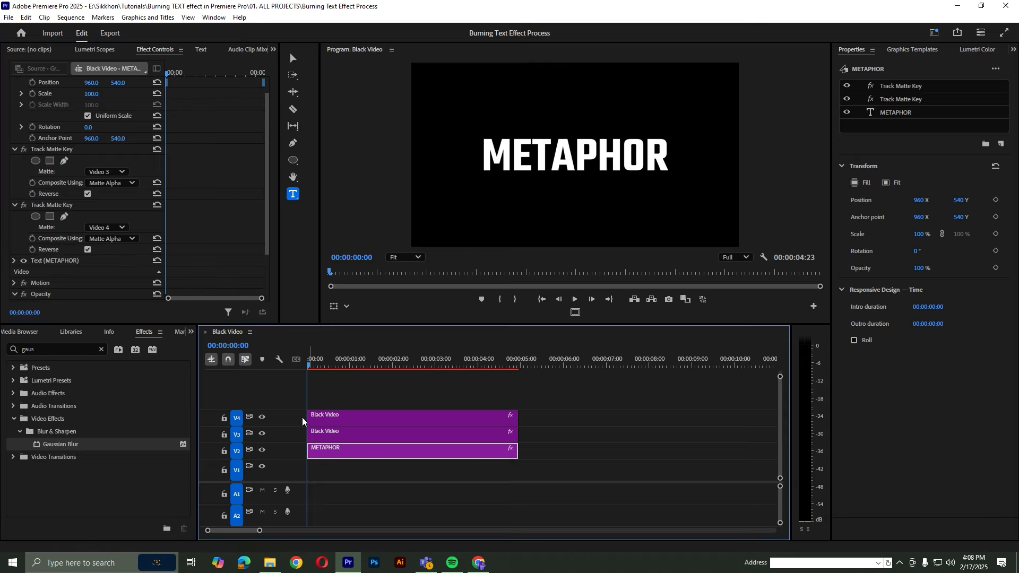
{"action": "left_click", "coordinate": [338, 424]}
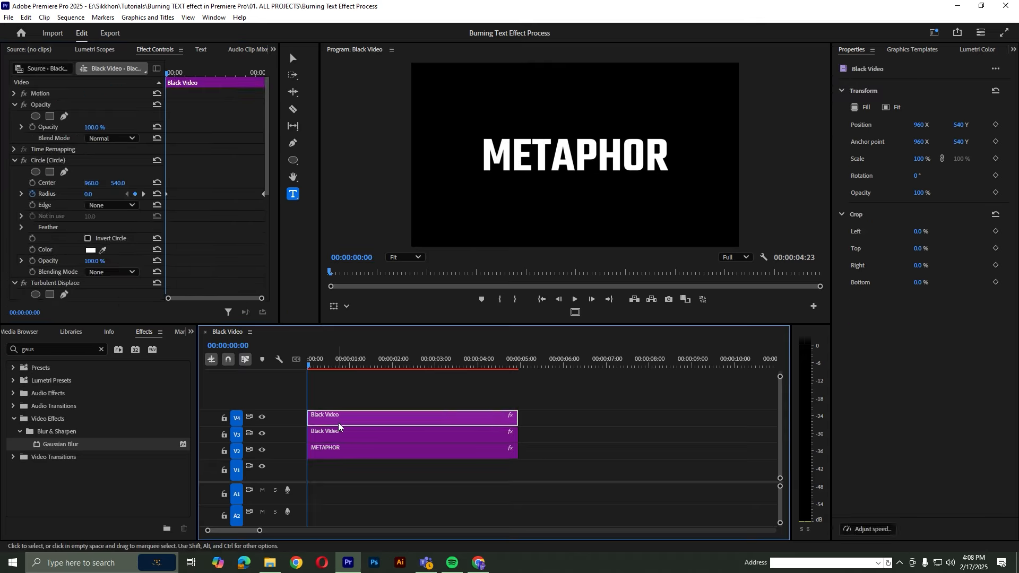
{"action": "left_click", "coordinate": [382, 440]}
{"action": "left_click_drag", "start_coordinate": [370, 440], "coordinate": [361, 407]}
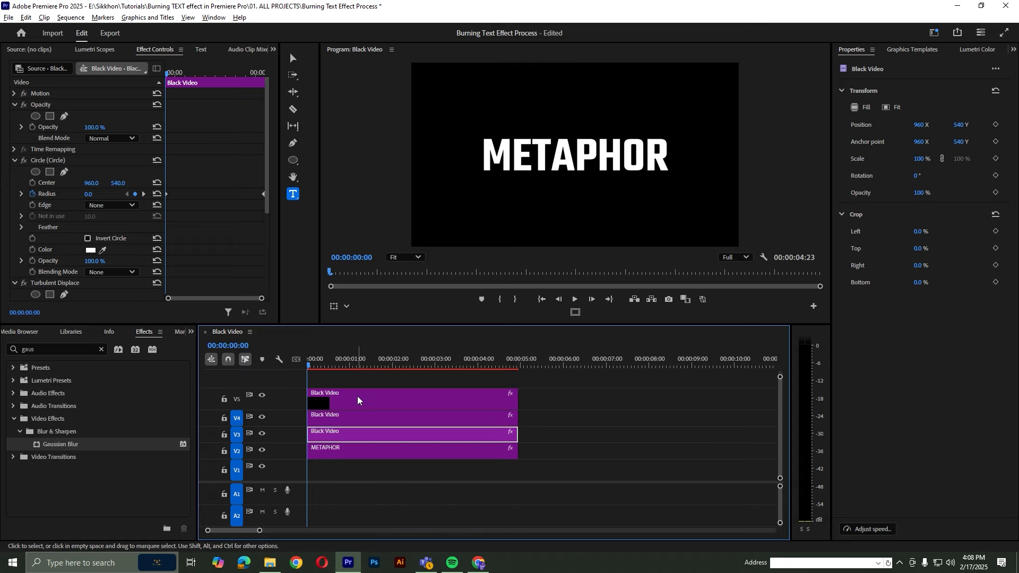
{"action": "left_click", "coordinate": [357, 400]}
{"action": "left_click_drag", "start_coordinate": [354, 432], "coordinate": [350, 382]}
{"action": "scroll", "coordinate": [291, 402], "scroll_direction": "down", "scroll_amount": 2}
{"action": "scroll", "coordinate": [289, 390], "scroll_direction": "down", "scroll_amount": 2}
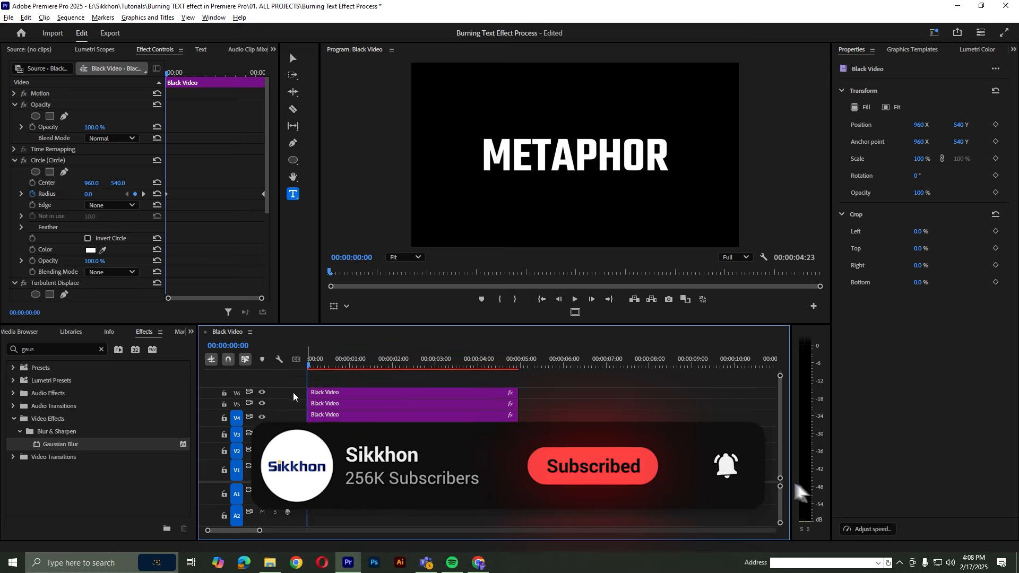
Apply the Invert video effect to the Black Video clip on V6, with the playhead at 00:00:00:21.
{"action": "left_click", "coordinate": [340, 395]}
{"action": "left_click", "coordinate": [344, 366]}
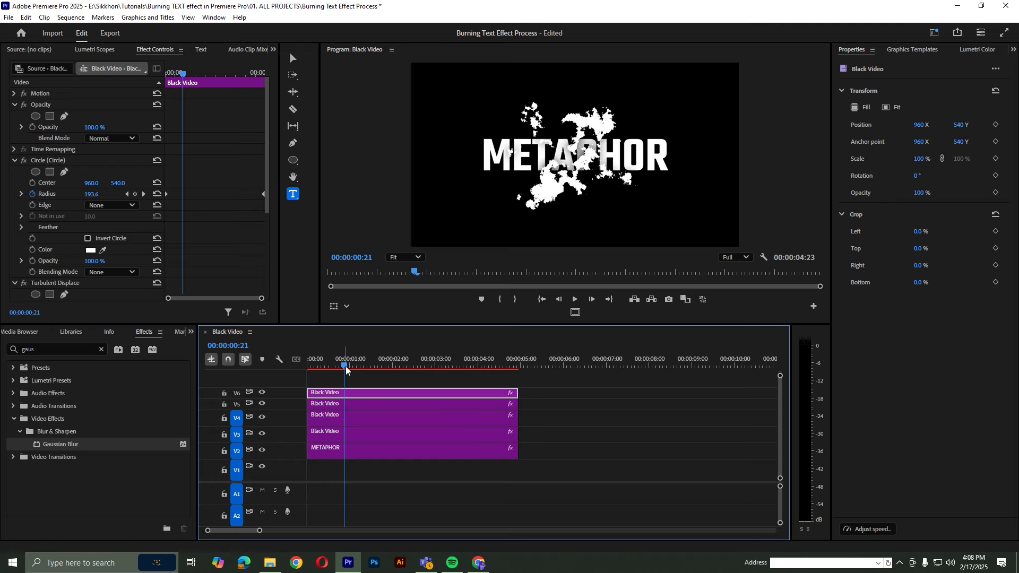
{"action": "left_click", "coordinate": [101, 350]}
{"action": "left_click", "coordinate": [78, 349]}
{"action": "type", "text": "invert"}
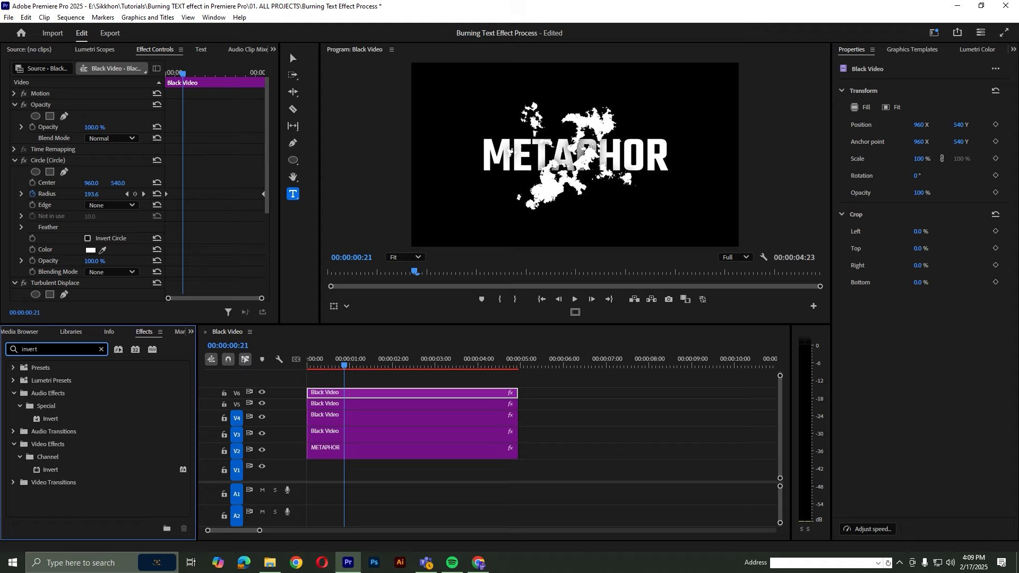
{"action": "left_click_drag", "start_coordinate": [49, 470], "coordinate": [342, 395]}
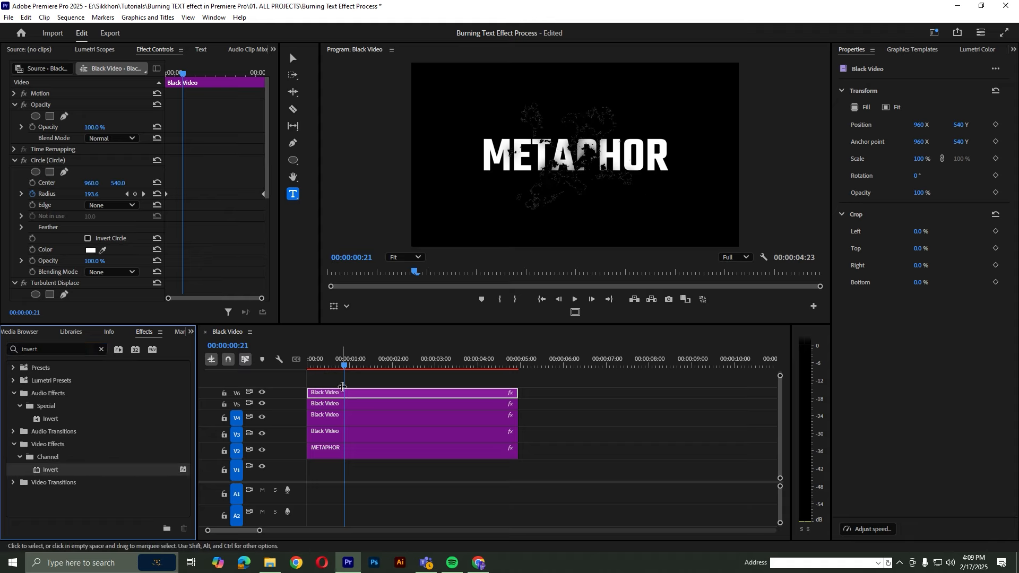
Reduce the scale of the V6 Black Video clip to 97.
{"action": "left_click", "coordinate": [15, 94]}
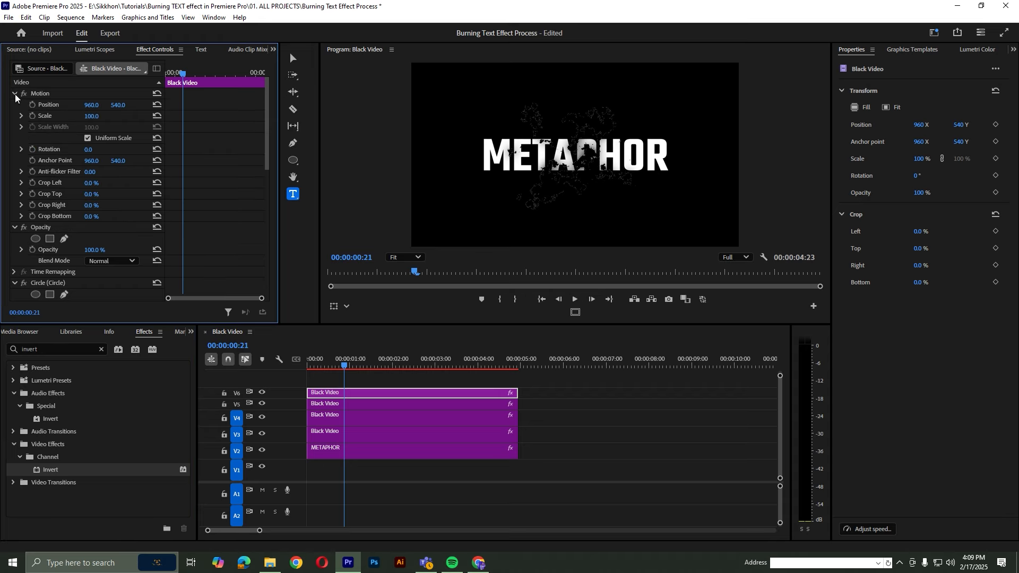
{"action": "left_click_drag", "start_coordinate": [95, 116], "coordinate": [92, 117]}
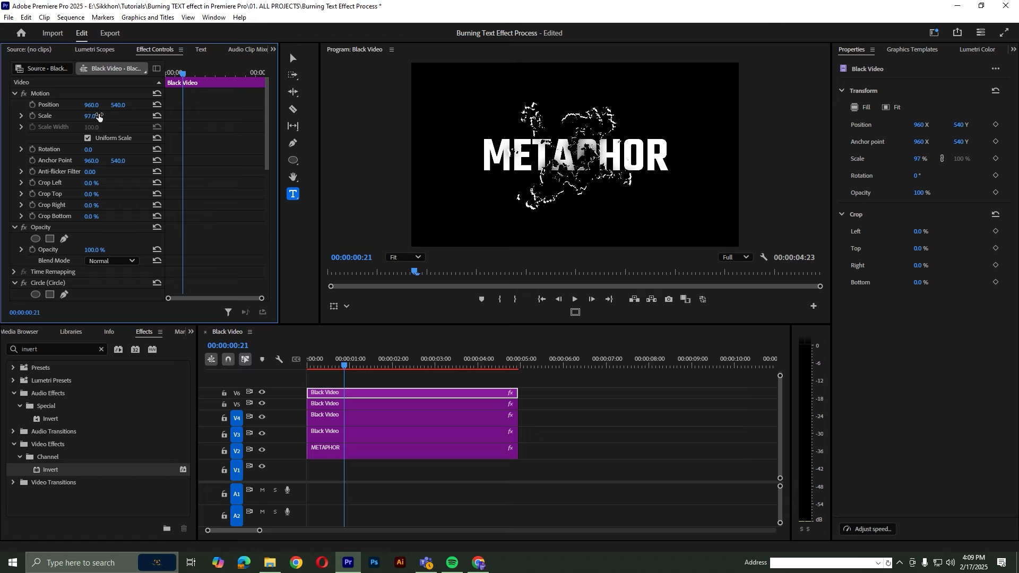
{"action": "key", "text": "ctrl+z"}
{"action": "key", "text": "ctrl+z"}
Nest the Black Video clips on V5 and V6 into a sequence named "Burn".
{"action": "left_click_drag", "start_coordinate": [333, 384], "coordinate": [348, 408]}
{"action": "right_click", "coordinate": [348, 408]}
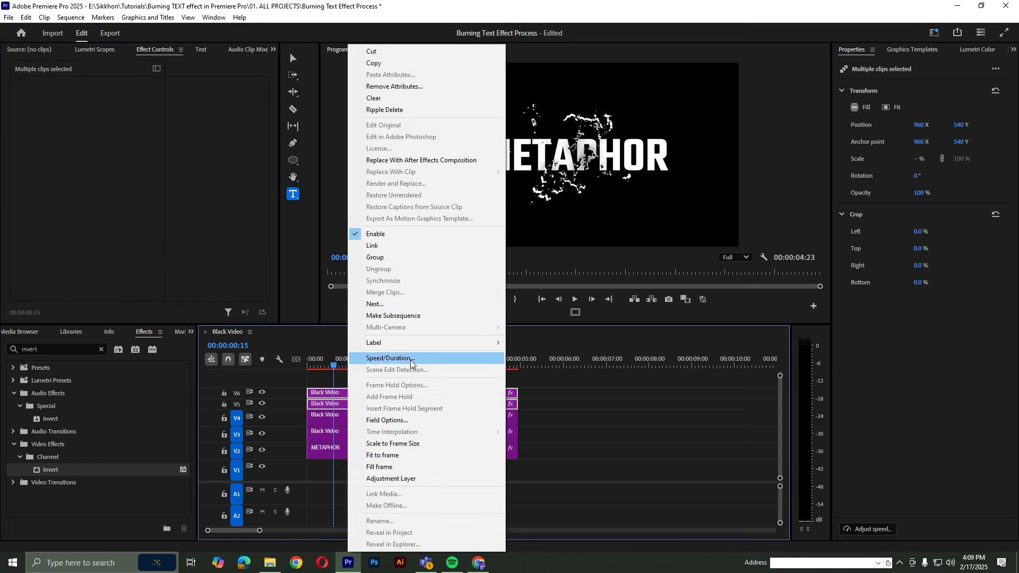
{"action": "left_click", "coordinate": [376, 304]}
{"action": "type", "text": "B"}
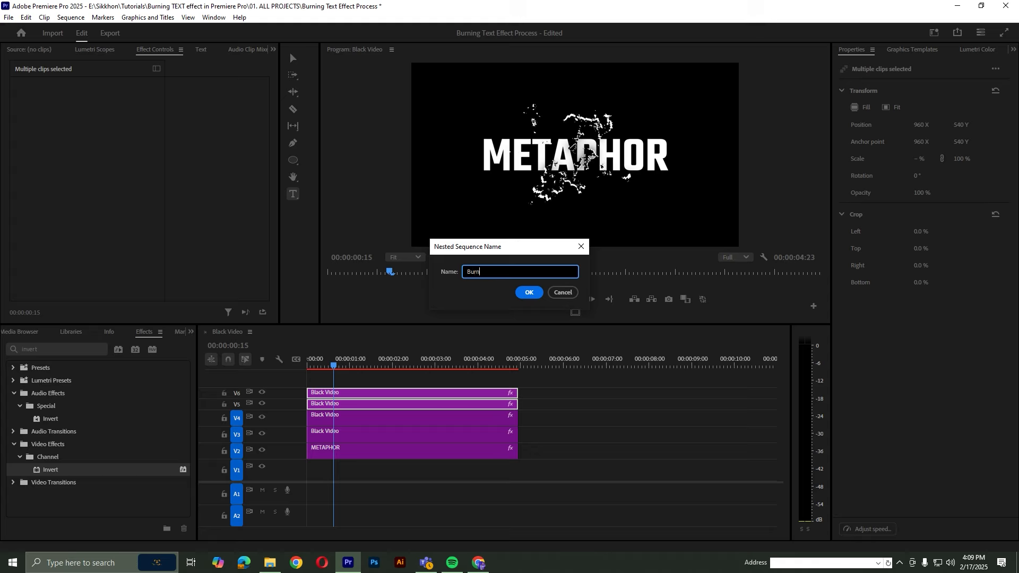
{"action": "type", "text": "urn"}
{"action": "left_click", "coordinate": [529, 292]}
Duplicate the METAPHOR clip from track V2 onto track V1.
{"action": "left_click", "coordinate": [367, 452]}
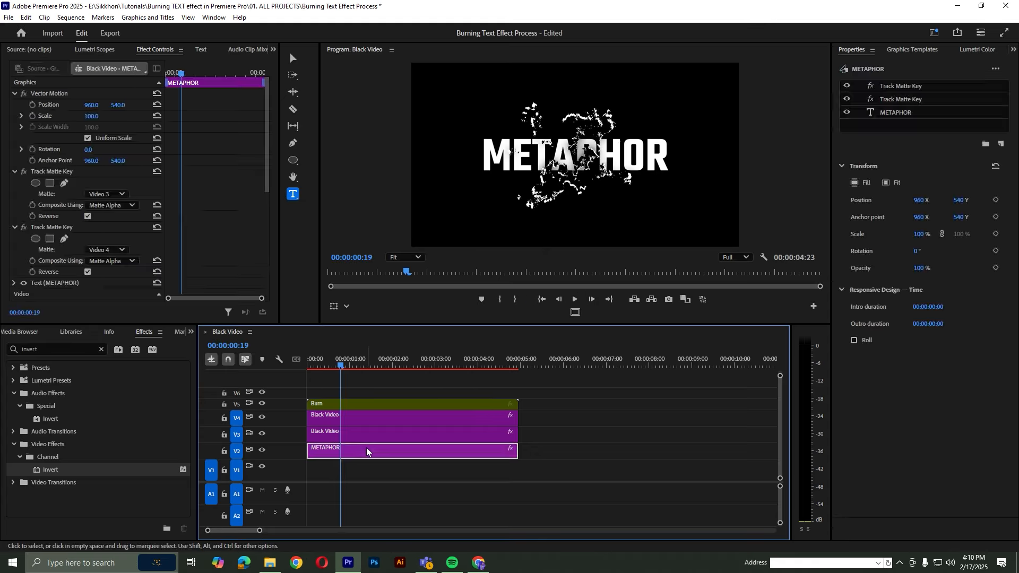
{"action": "left_click_drag", "start_coordinate": [346, 452], "coordinate": [348, 472]}
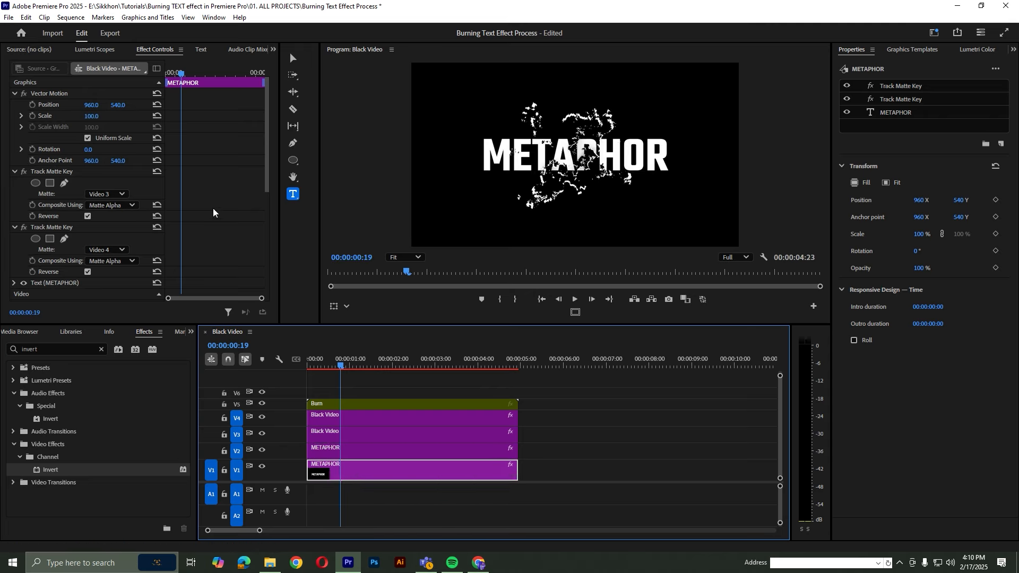
Change the text fill color of the METAPHOR copy on V1 to hex ff6a00.
{"action": "scroll", "coordinate": [199, 225], "scroll_direction": "down", "scroll_amount": 5}
{"action": "scroll", "coordinate": [202, 228], "scroll_direction": "up", "scroll_amount": 3}
{"action": "left_click", "coordinate": [15, 199]}
{"action": "scroll", "coordinate": [65, 200], "scroll_direction": "down", "scroll_amount": 5}
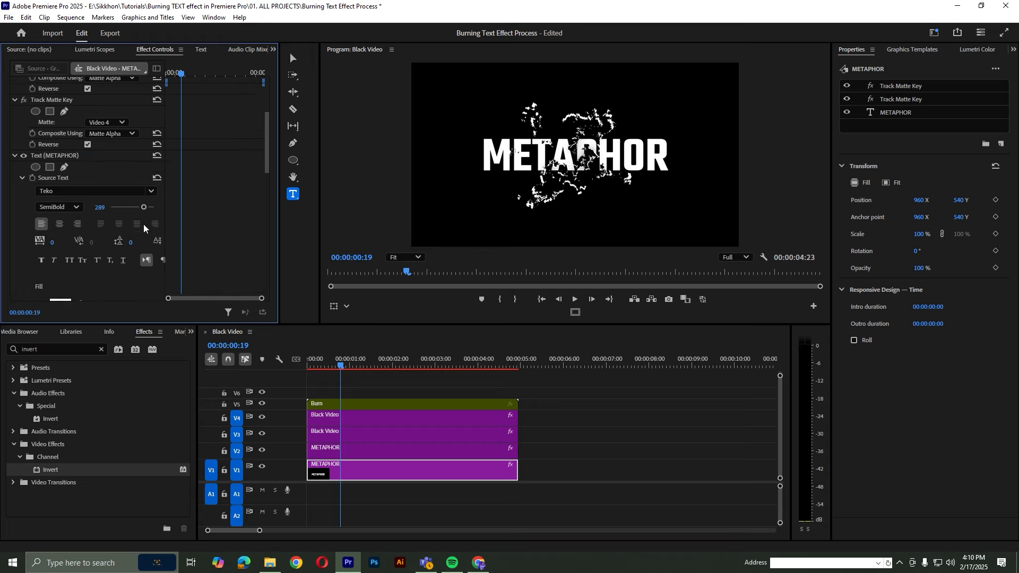
{"action": "left_click", "coordinate": [64, 200]}
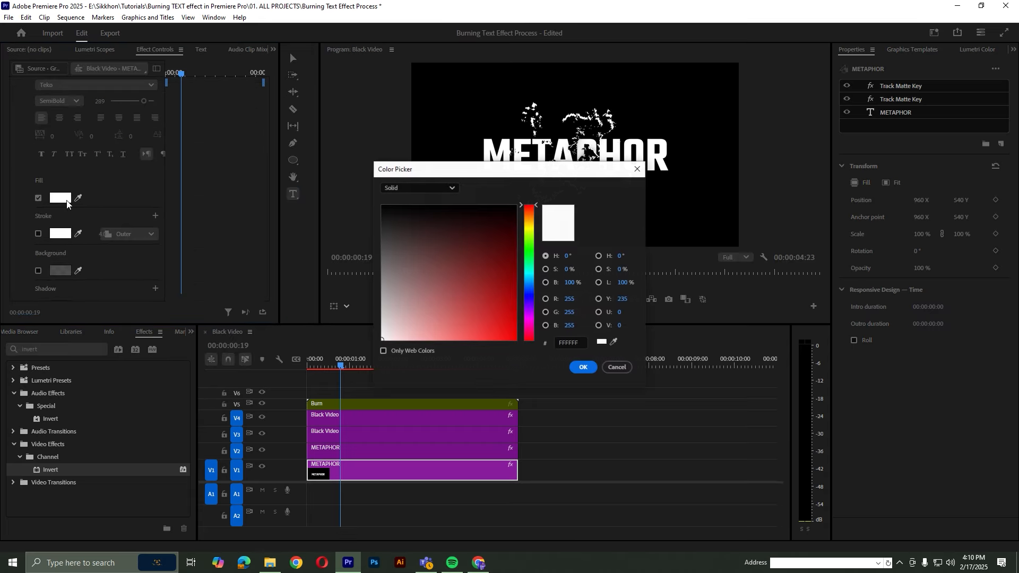
{"action": "left_click_drag", "start_coordinate": [579, 342], "coordinate": [527, 343]}
{"action": "type", "text": "45"}
{"action": "key", "text": "BackSpace"}
{"action": "key", "text": "BackSpace"}
{"action": "type", "text": "ff6a00"}
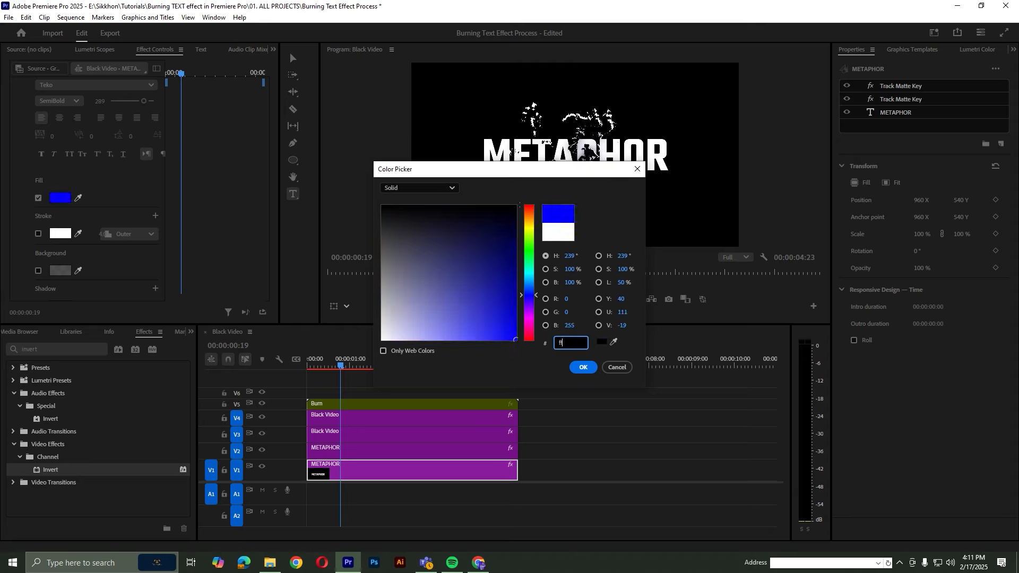
{"action": "left_click", "coordinate": [584, 368]}
Delete the second Track Matte Key effect, which uses Video 4, from the orange METAPHOR copy on V1.
{"action": "scroll", "coordinate": [21, 143], "scroll_direction": "up", "scroll_amount": 3}
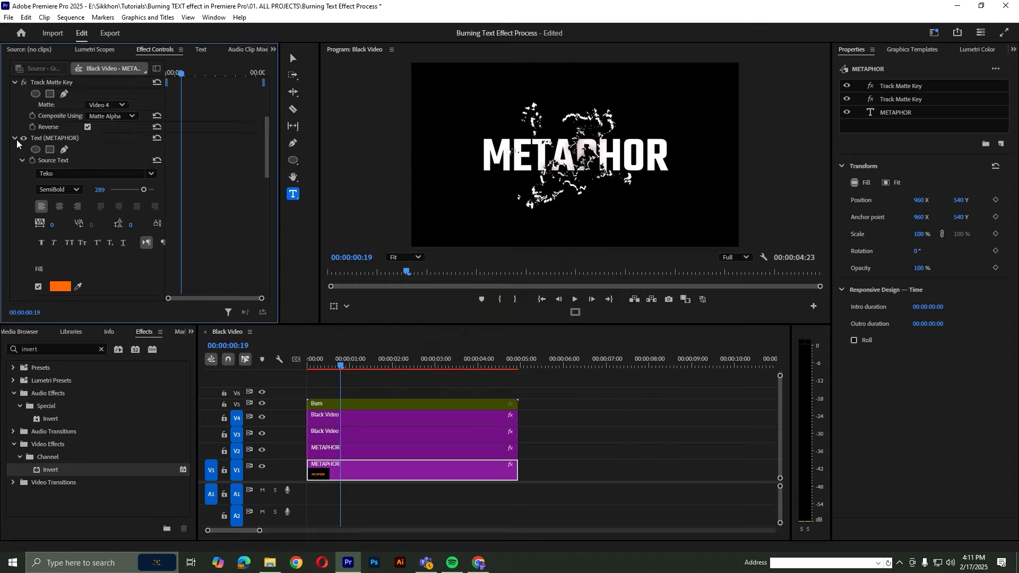
{"action": "left_click", "coordinate": [15, 138]}
{"action": "left_click_drag", "start_coordinate": [268, 173], "coordinate": [266, 118]}
{"action": "left_click", "coordinate": [83, 188]}
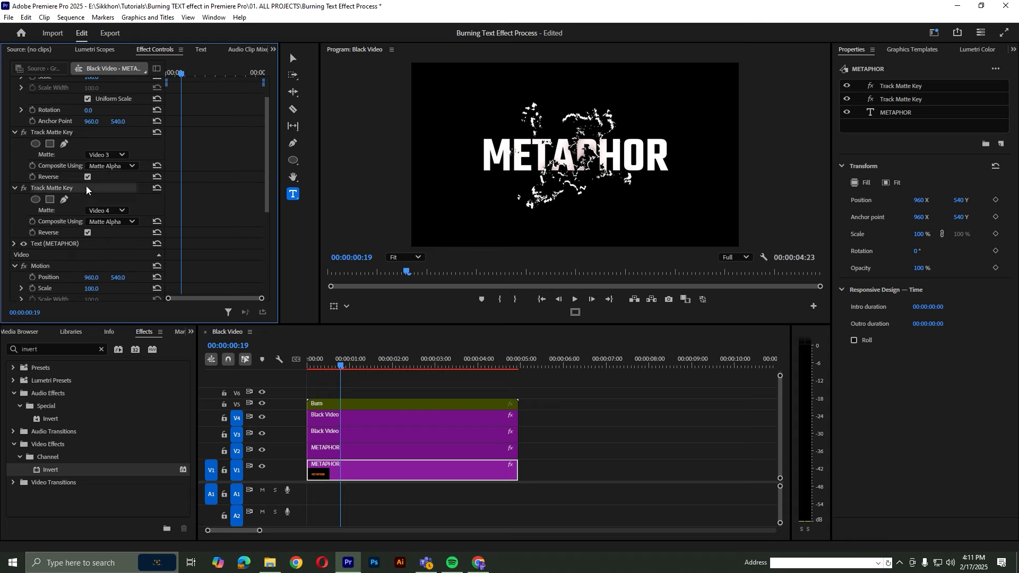
{"action": "key", "text": "Delete"}
Set the remaining Track Matte Key to Video 5 with Matte Luma and Reverse off, and play back the orange burn.
{"action": "left_click", "coordinate": [98, 155]}
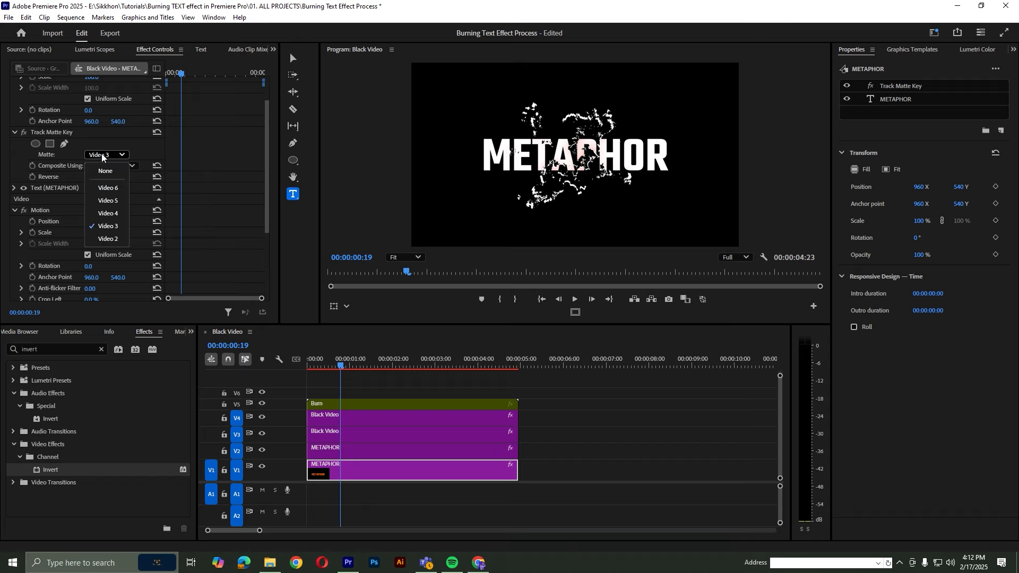
{"action": "left_click", "coordinate": [104, 201]}
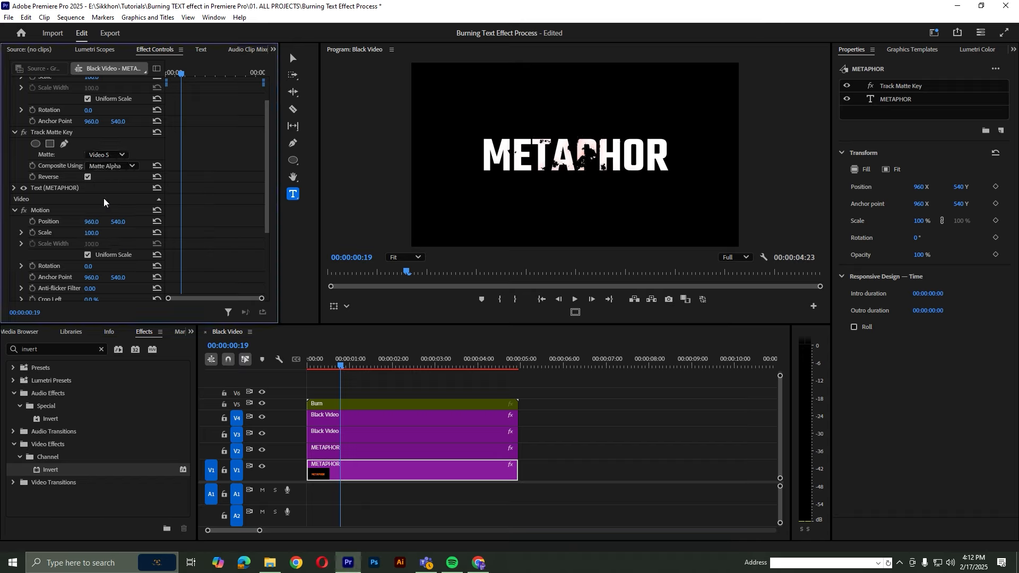
{"action": "left_click", "coordinate": [112, 165]}
{"action": "left_click", "coordinate": [121, 199]}
{"action": "left_click", "coordinate": [88, 177]}
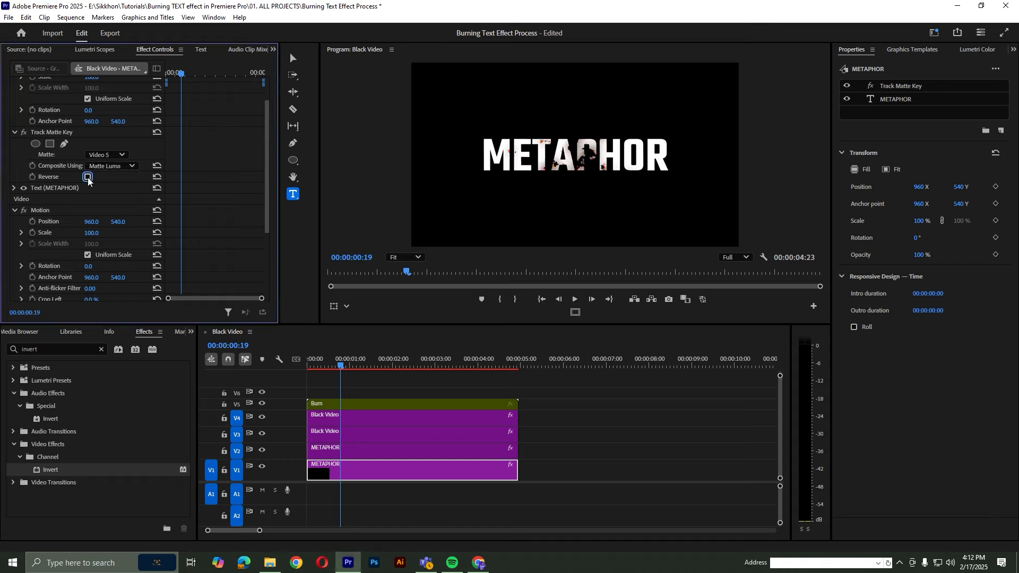
{"action": "left_click", "coordinate": [286, 356]}
{"action": "key", "text": "Home"}
{"action": "key", "text": "space"}
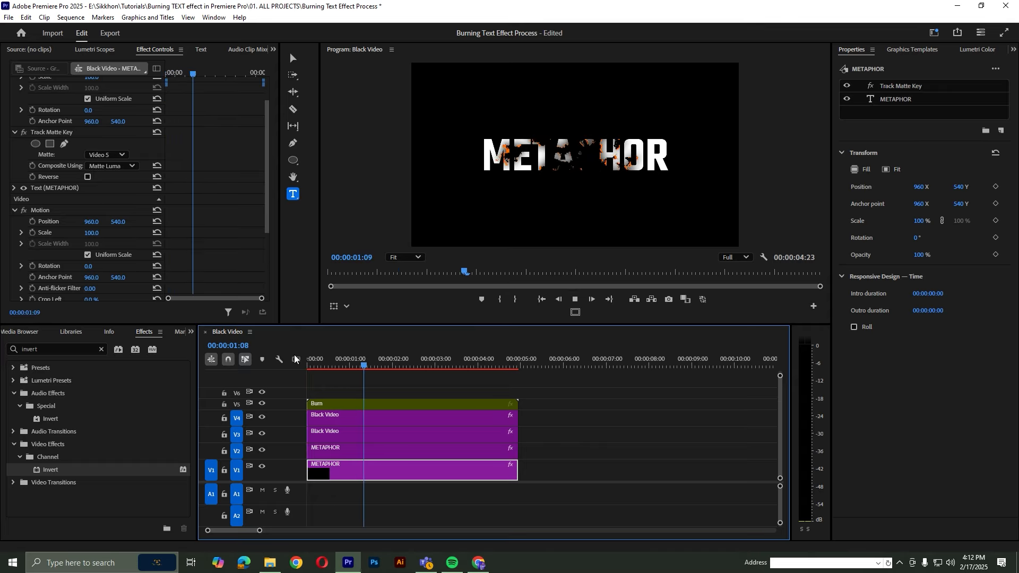
{"action": "left_click", "coordinate": [320, 361]}
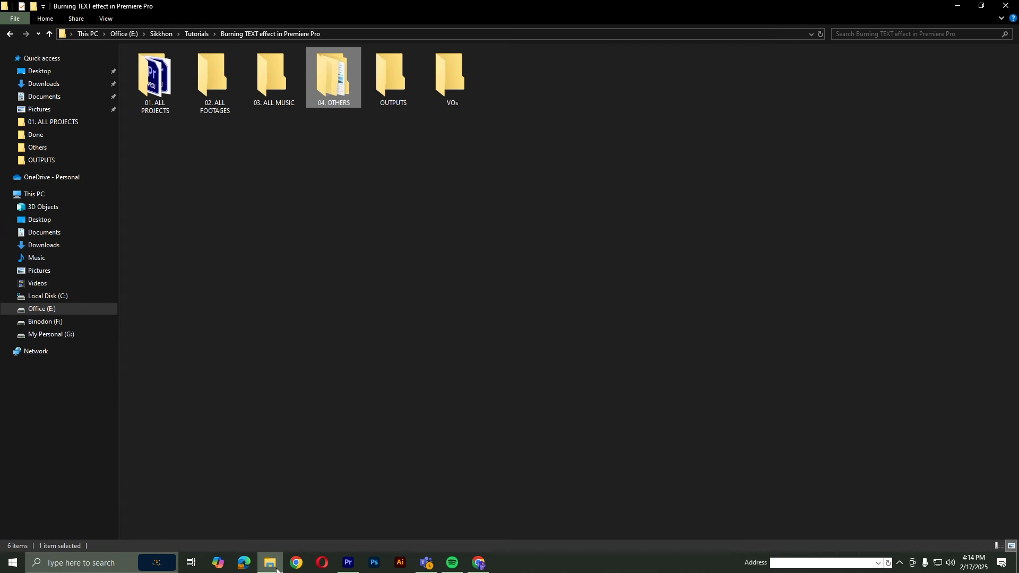
From File Explorer, open 04. OTHERS and its Burning Text Effect folder, and add the Fire Particles Overlay video to track V6.
{"action": "left_click", "coordinate": [981, 5]}
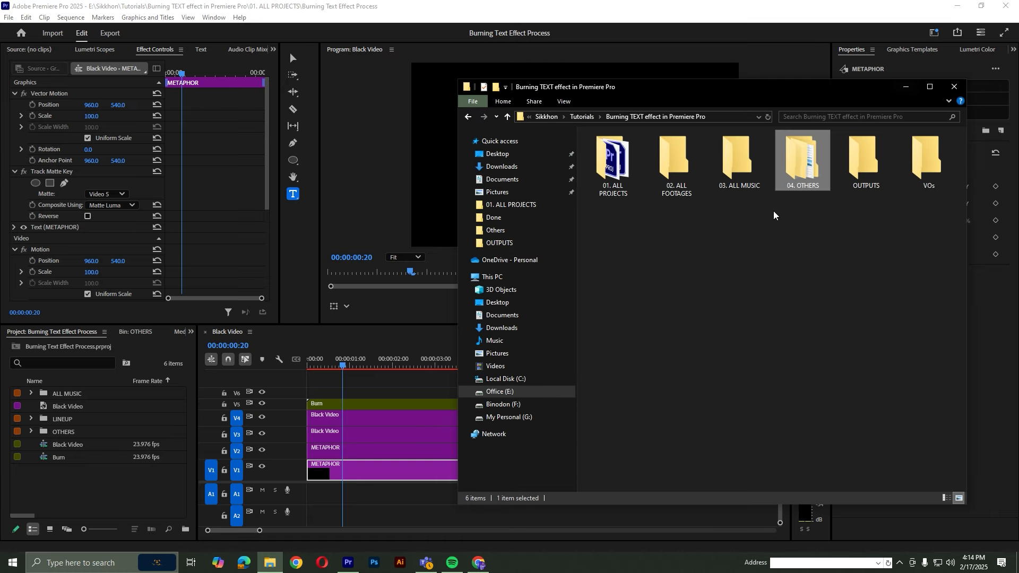
{"action": "left_click", "coordinate": [780, 242]}
{"action": "double_click", "coordinate": [802, 159]}
{"action": "double_click", "coordinate": [618, 185]}
{"action": "left_click_drag", "start_coordinate": [618, 185], "coordinate": [280, 393]}
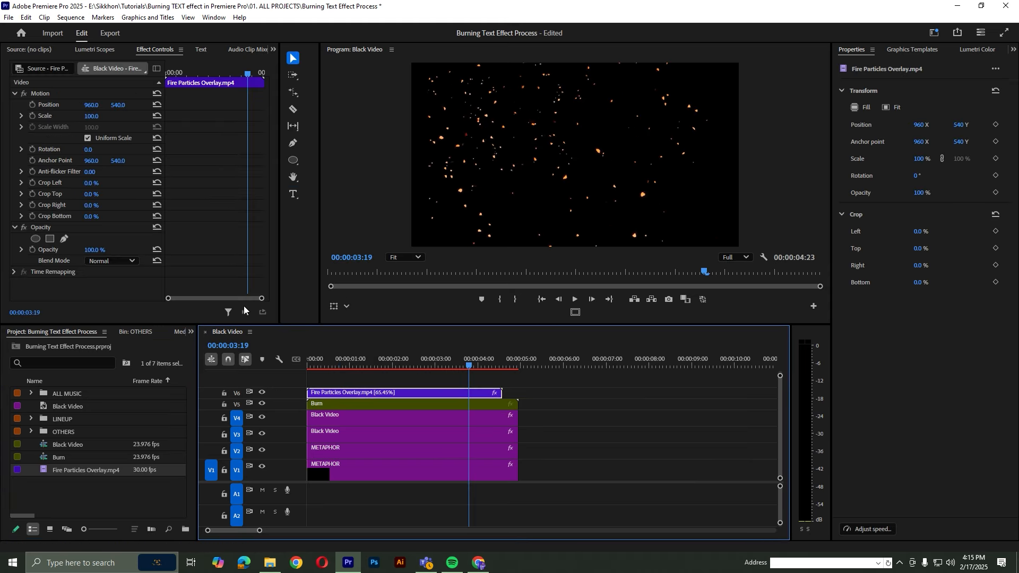
Set the blend mode of the Fire Particles Overlay clip to Screen.
{"action": "left_click", "coordinate": [126, 261]}
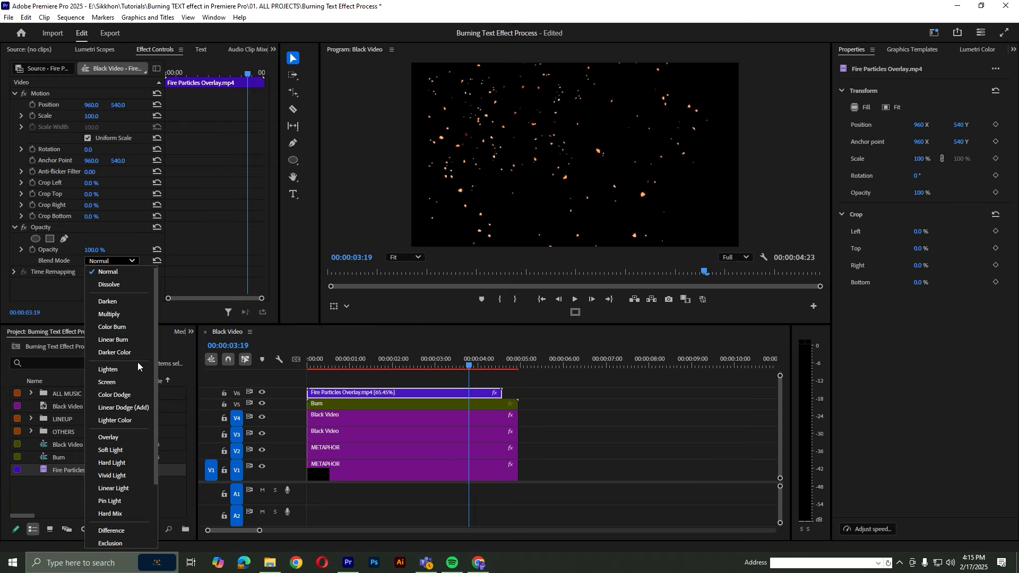
{"action": "left_click", "coordinate": [120, 382]}
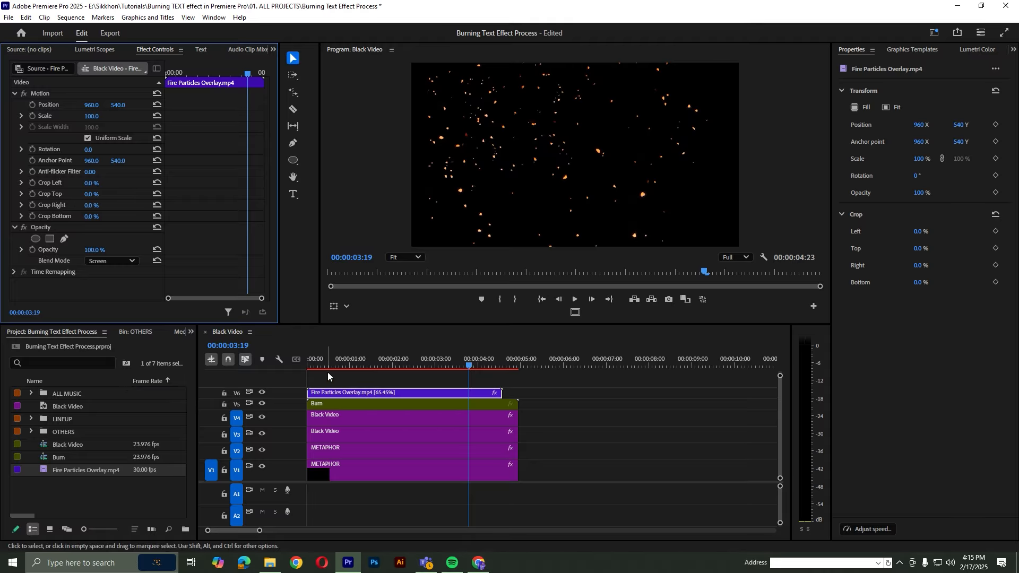
{"action": "mouse_move", "coordinate": [325, 367]}
{"action": "left_mouse_down"}
{"action": "mouse_move", "coordinate": [308, 367]}
{"action": "mouse_move", "coordinate": [471, 377]}
{"action": "mouse_move", "coordinate": [314, 377]}
{"action": "mouse_move", "coordinate": [358, 377]}
{"action": "left_mouse_up"}
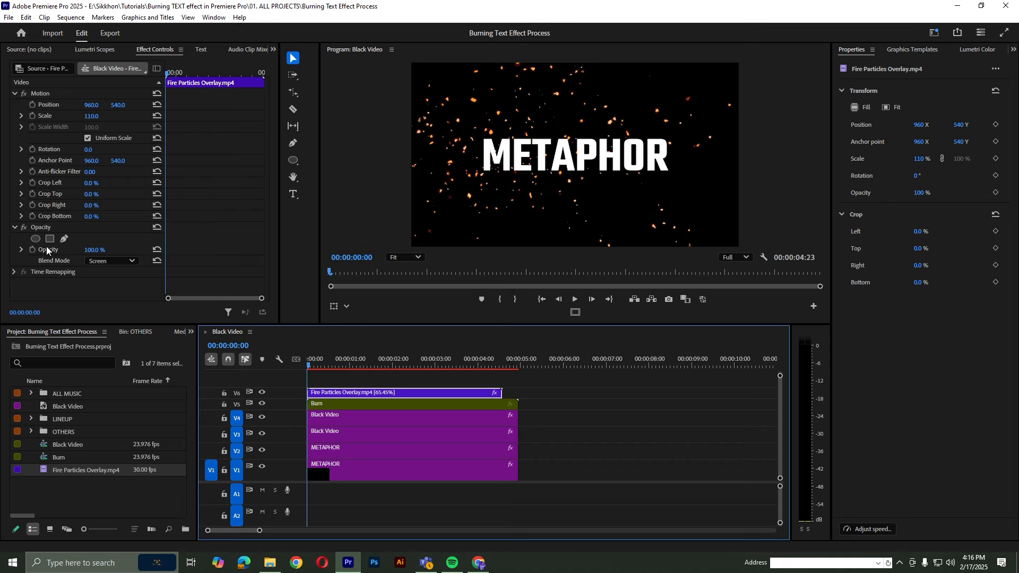
Add an elliptical opacity mask to the Fire Particles Overlay clip and shape it to closely surround the METAPHOR text.
{"action": "left_click", "coordinate": [35, 238]}
{"action": "left_click_drag", "start_coordinate": [582, 164], "coordinate": [473, 150]}
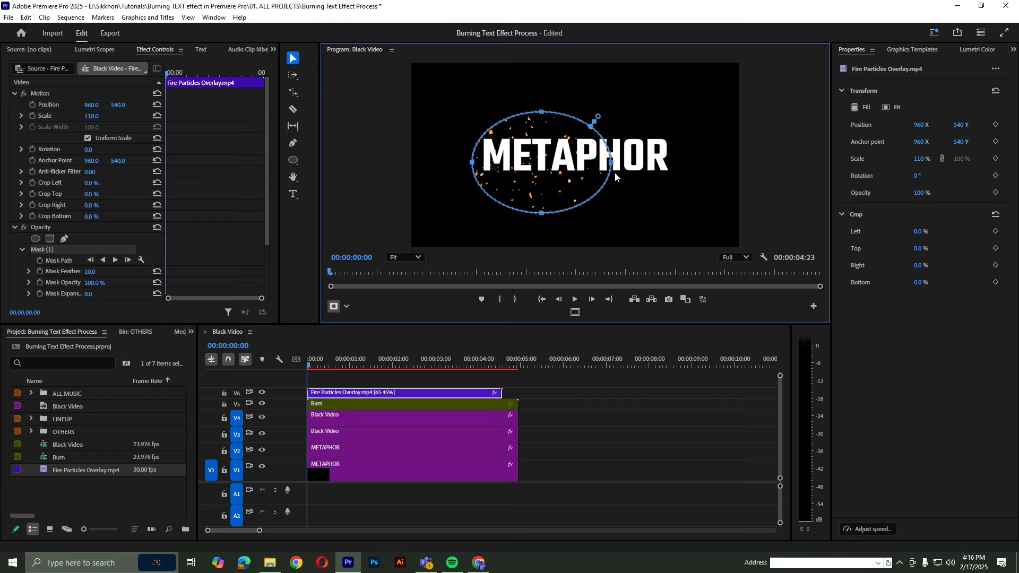
{"action": "left_click_drag", "start_coordinate": [613, 164], "coordinate": [683, 155]}
{"action": "left_click_drag", "start_coordinate": [577, 214], "coordinate": [579, 196]}
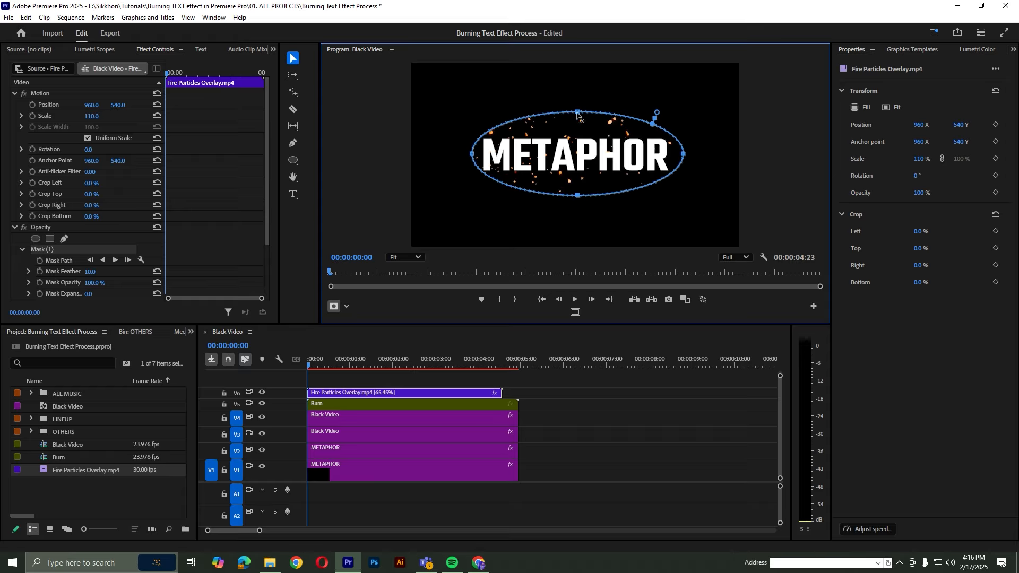
{"action": "left_click_drag", "start_coordinate": [578, 113], "coordinate": [569, 120]}
{"action": "left_click_drag", "start_coordinate": [583, 154], "coordinate": [578, 154]}
Set the feather of the fire particles mask to 100.
{"action": "scroll", "coordinate": [92, 267], "scroll_direction": "down", "scroll_amount": 2}
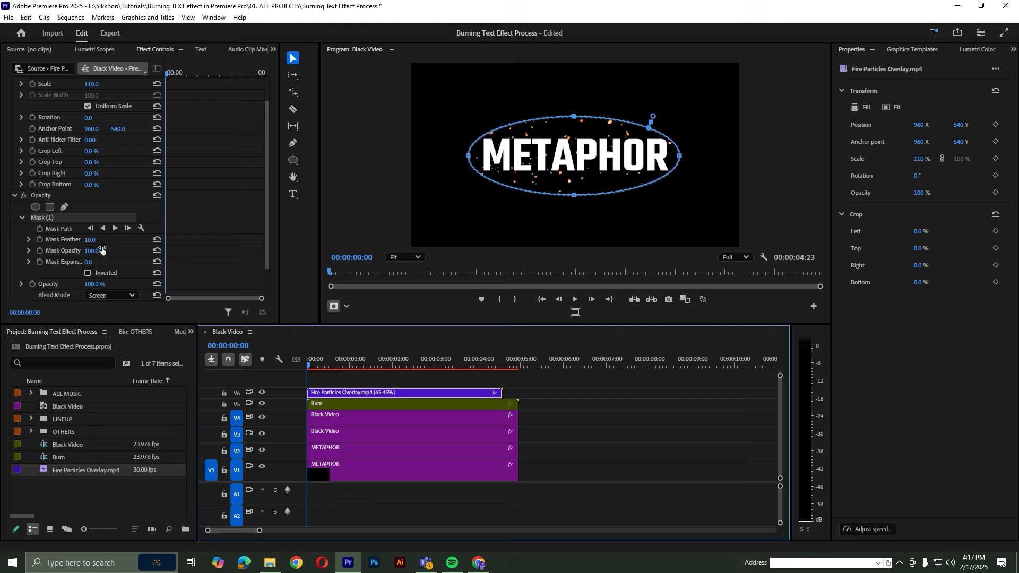
{"action": "left_click", "coordinate": [98, 238]}
{"action": "type", "text": "100"}
{"action": "key", "text": "Return"}
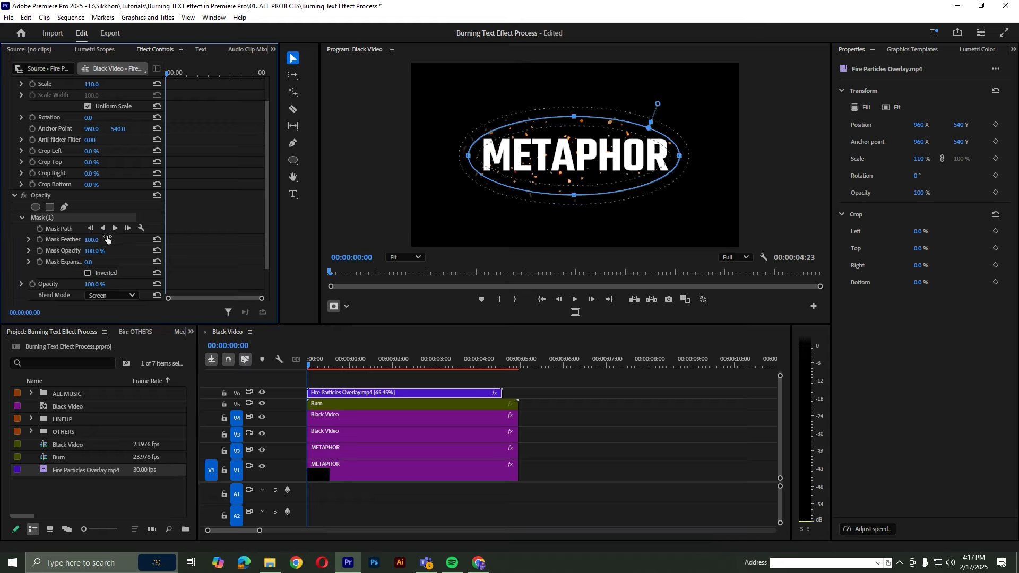
Animate the mask path from a tiny ellipse at the text's center at 00:00:00:00 to the full ellipse around 00:00:03:15, and preview it.
{"action": "left_click", "coordinate": [40, 228]}
{"action": "left_click_drag", "start_coordinate": [167, 230], "coordinate": [241, 234]}
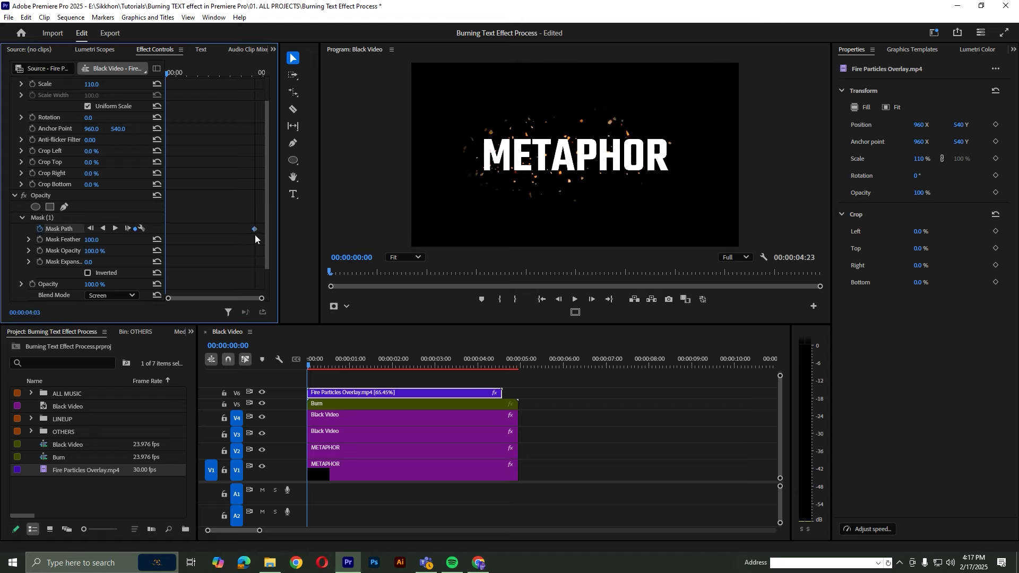
{"action": "mouse_move", "coordinate": [325, 361]}
{"action": "left_mouse_down"}
{"action": "mouse_move", "coordinate": [477, 364]}
{"action": "mouse_move", "coordinate": [284, 359]}
{"action": "left_mouse_up"}
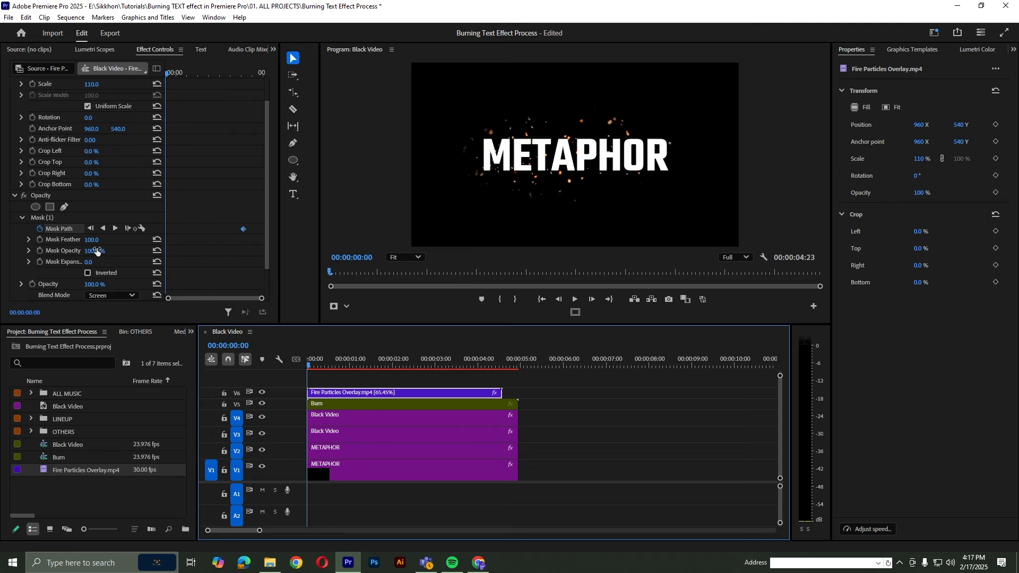
{"action": "left_click", "coordinate": [64, 218]}
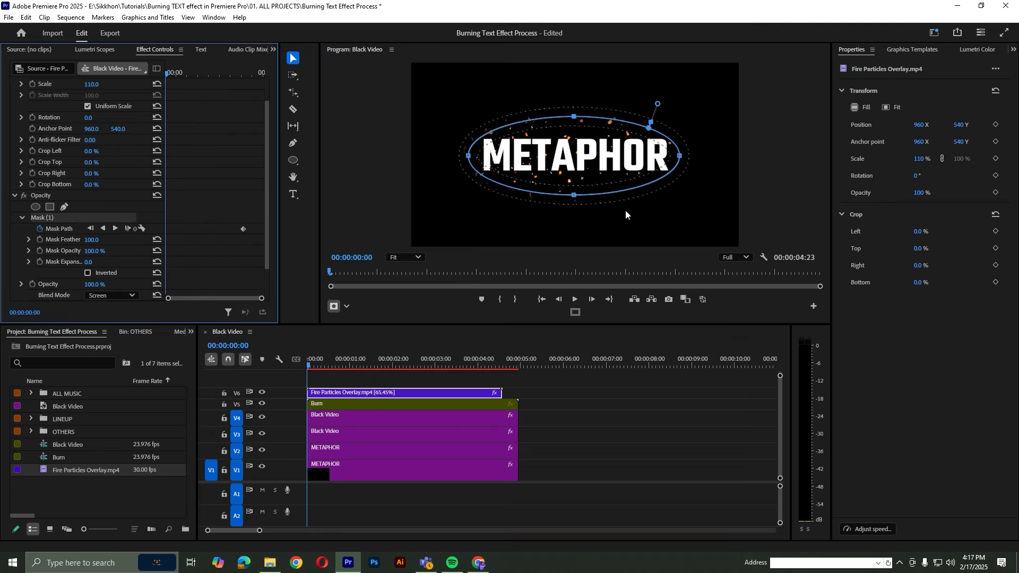
{"action": "left_click_drag", "start_coordinate": [467, 156], "coordinate": [583, 156]}
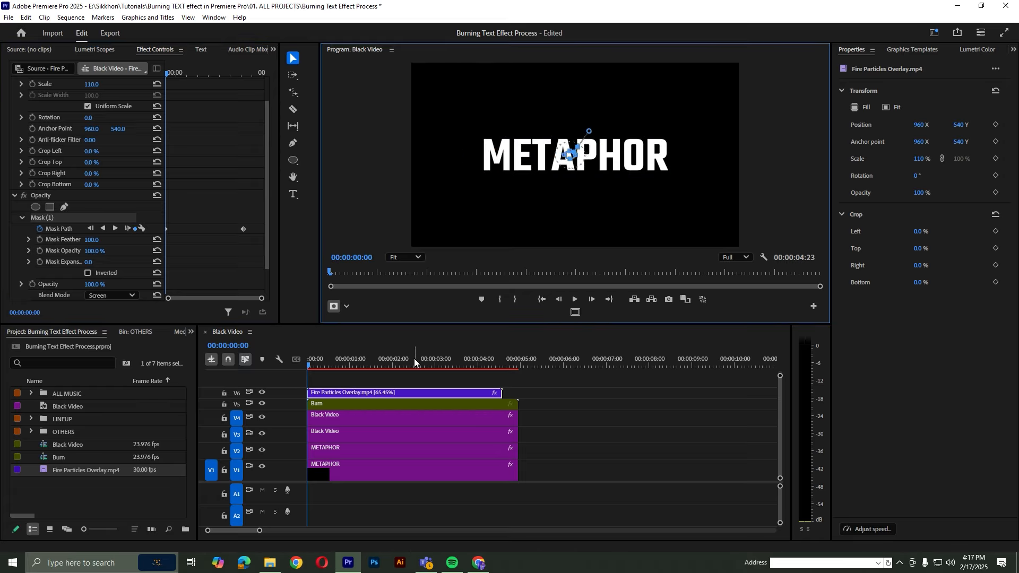
{"action": "left_click", "coordinate": [273, 374]}
{"action": "key", "text": "space"}
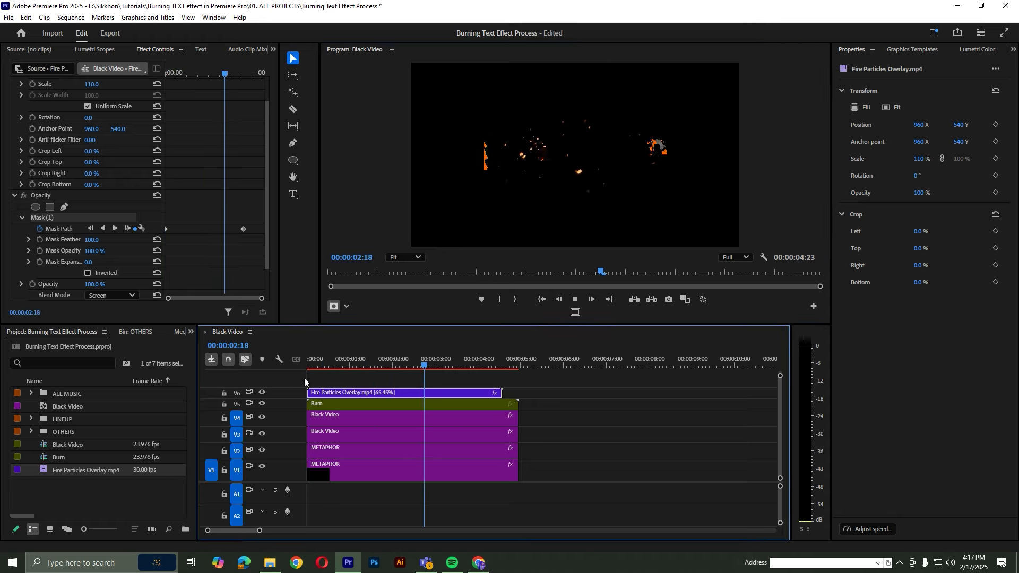
{"action": "left_click", "coordinate": [327, 362]}
{"action": "key", "text": "Home"}
{"action": "key", "text": "space"}
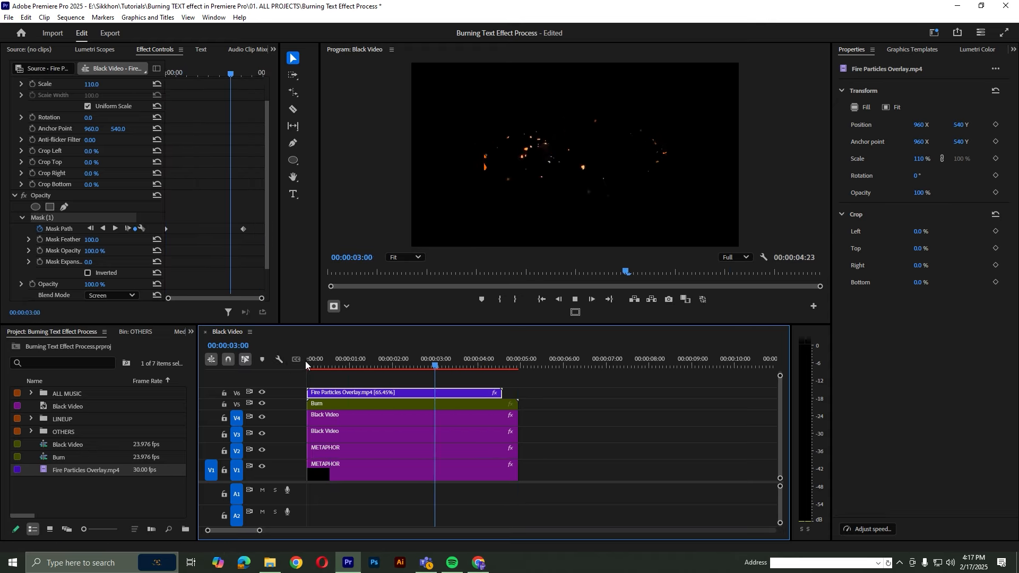
Keyframe the fire particles clip's opacity from 100% at 00:00:03:15 to 0% at 00:00:04:14, and play back the fade.
{"action": "left_click", "coordinate": [463, 361]}
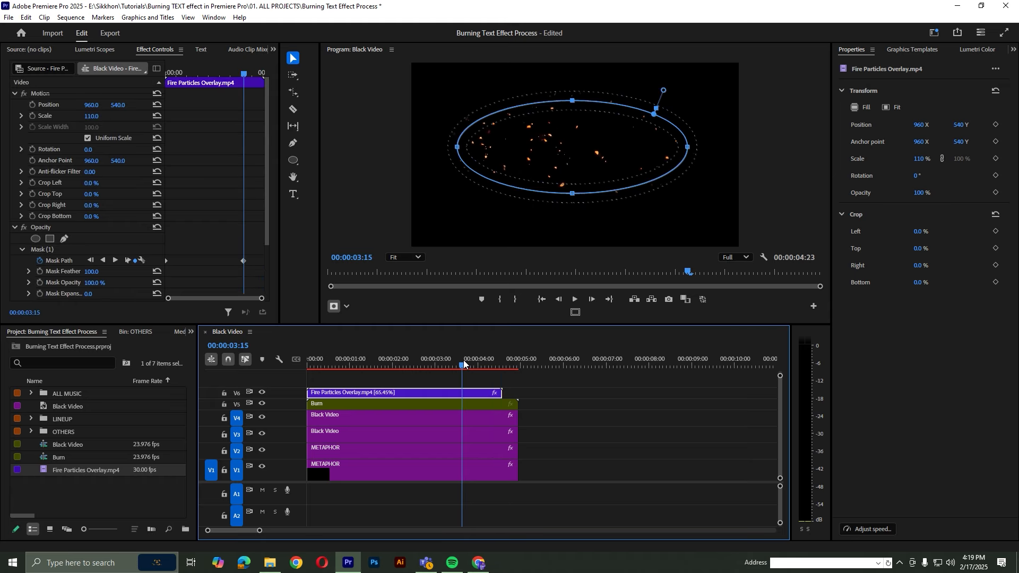
{"action": "scroll", "coordinate": [210, 227], "scroll_direction": "down", "scroll_amount": 3}
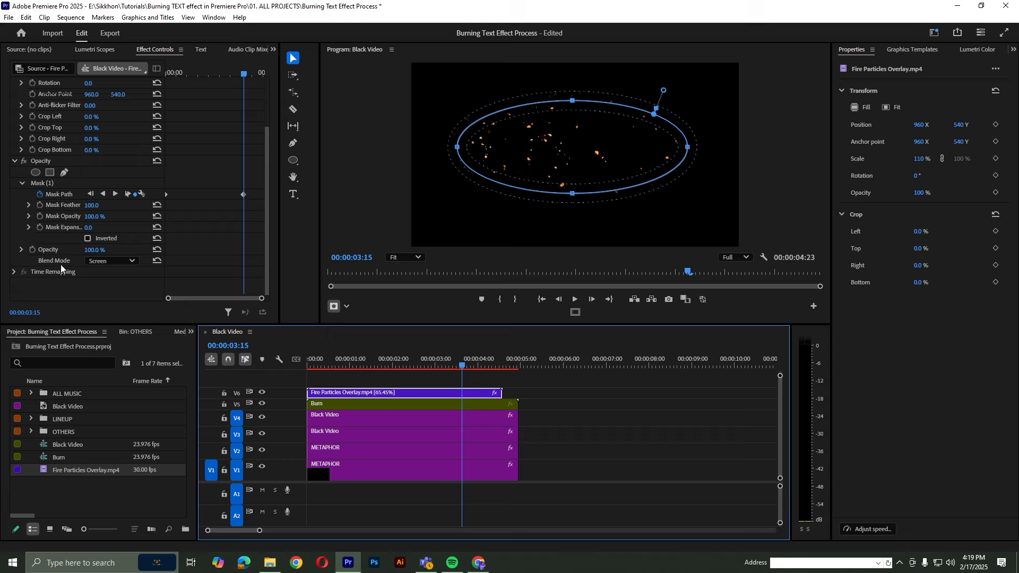
{"action": "left_click", "coordinate": [32, 249]}
{"action": "left_click_drag", "start_coordinate": [462, 366], "coordinate": [499, 363]}
{"action": "key", "text": "Right"}
{"action": "key", "text": "Right"}
{"action": "key", "text": "Right"}
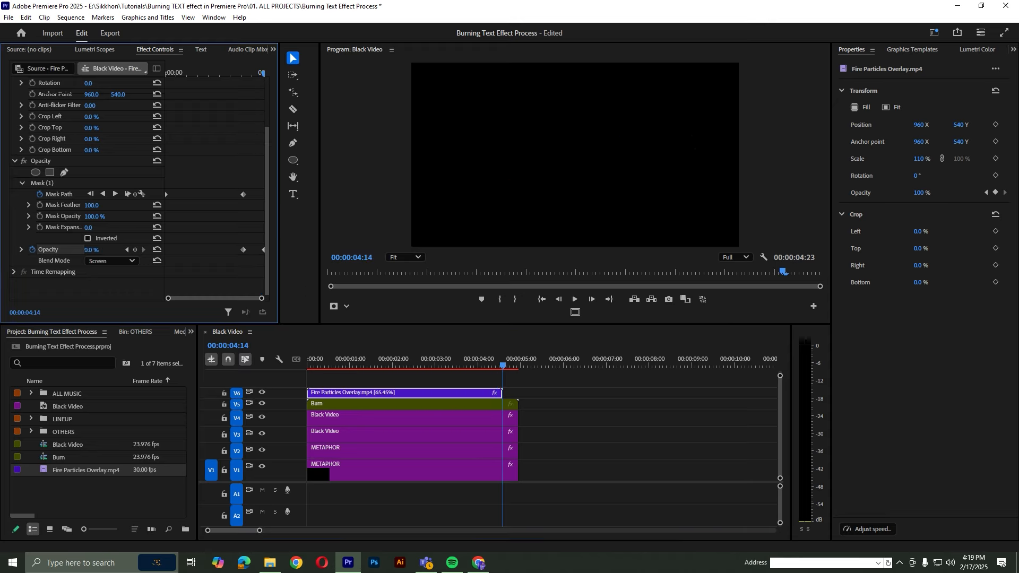
{"action": "left_click", "coordinate": [434, 361]}
{"action": "key", "text": "space"}
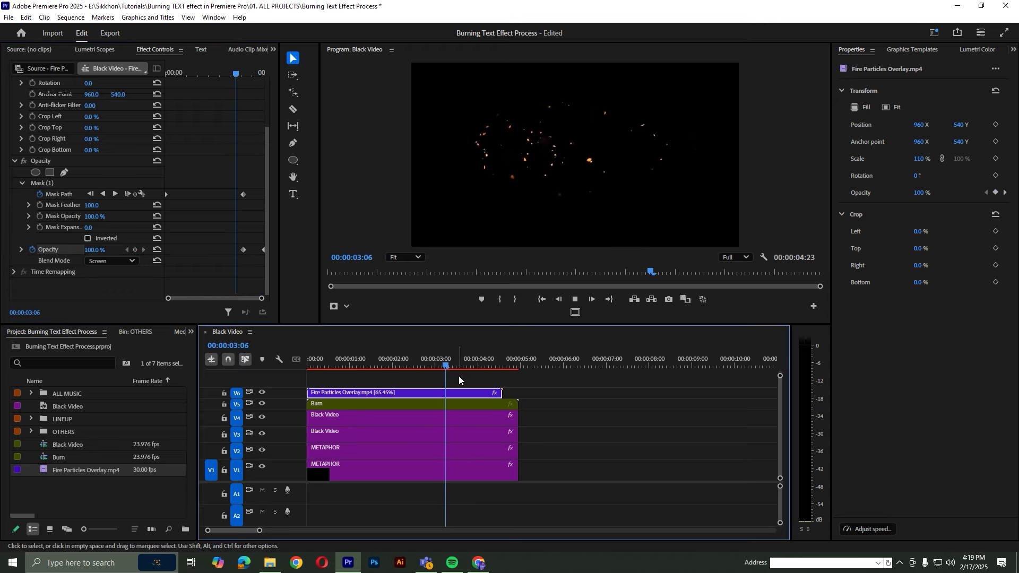
{"action": "left_click", "coordinate": [396, 361]}
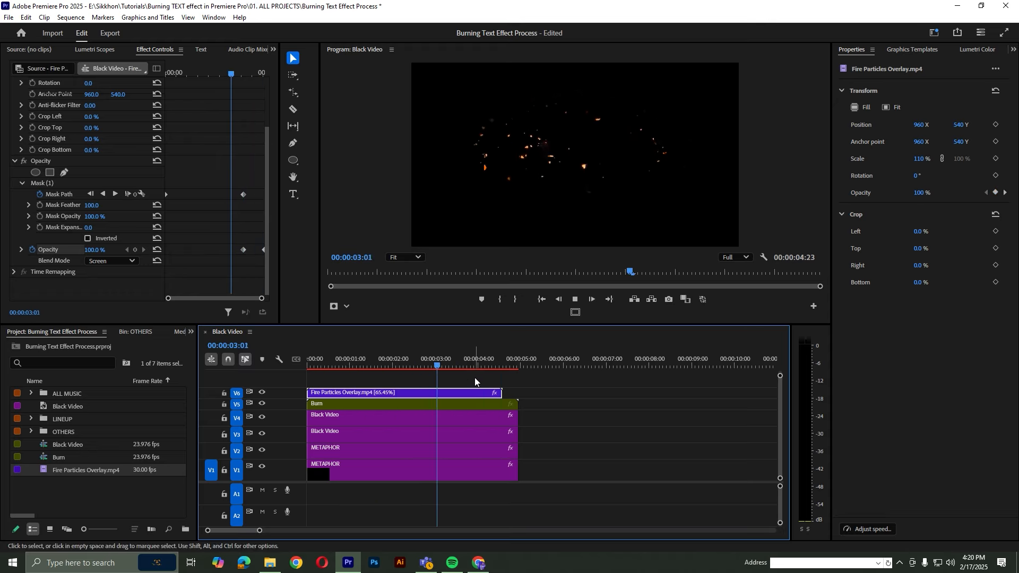
Import the Fire sound from the Burning Text Effect folder and place it on A1 at the start of the sequence.
{"action": "left_click_drag", "start_coordinate": [474, 366], "coordinate": [306, 361]}
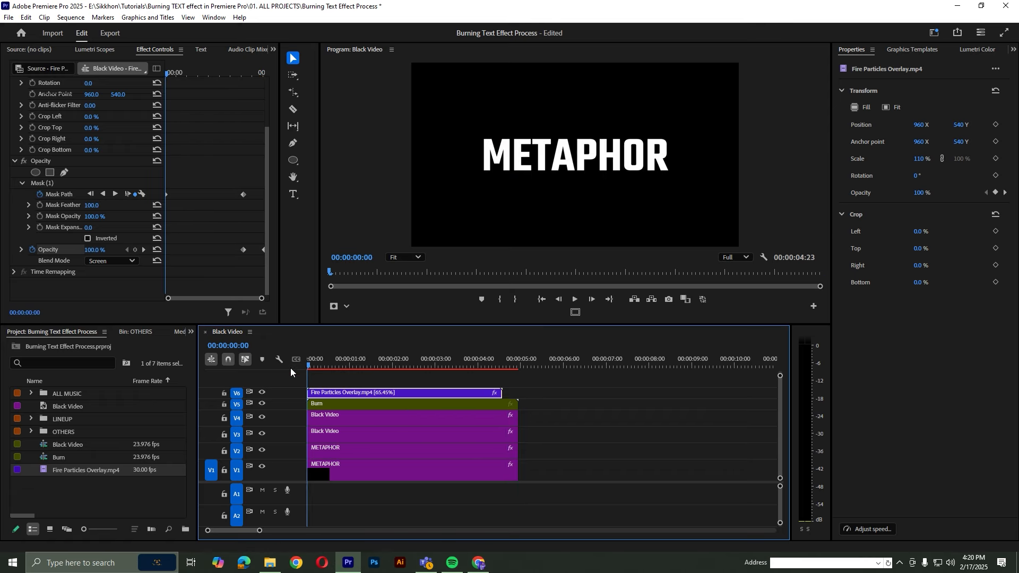
{"action": "left_click", "coordinate": [148, 496]}
{"action": "left_click", "coordinate": [270, 563]}
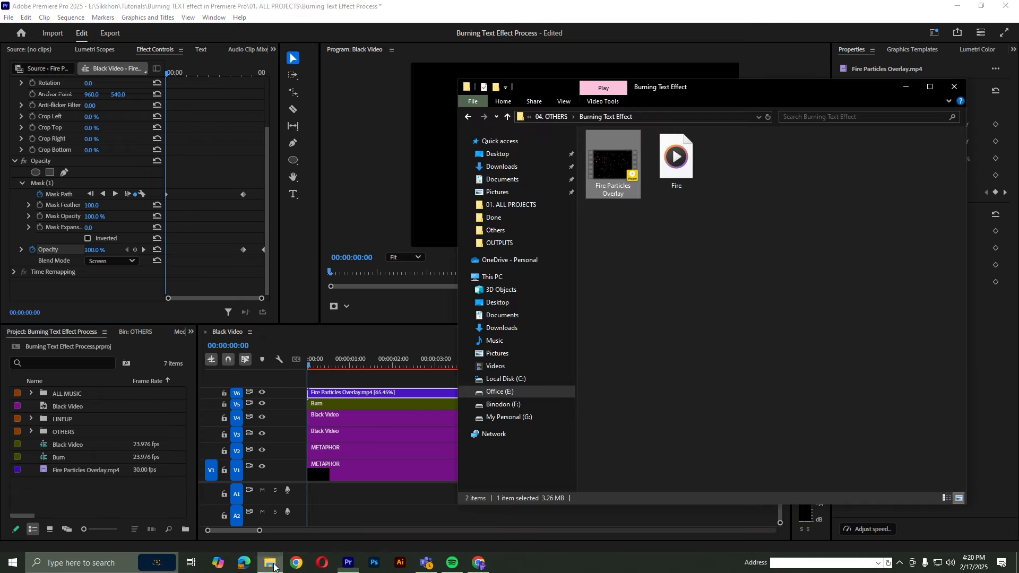
{"action": "left_click_drag", "start_coordinate": [675, 158], "coordinate": [647, 194]}
{"action": "left_click_drag", "start_coordinate": [77, 505], "coordinate": [310, 496]}
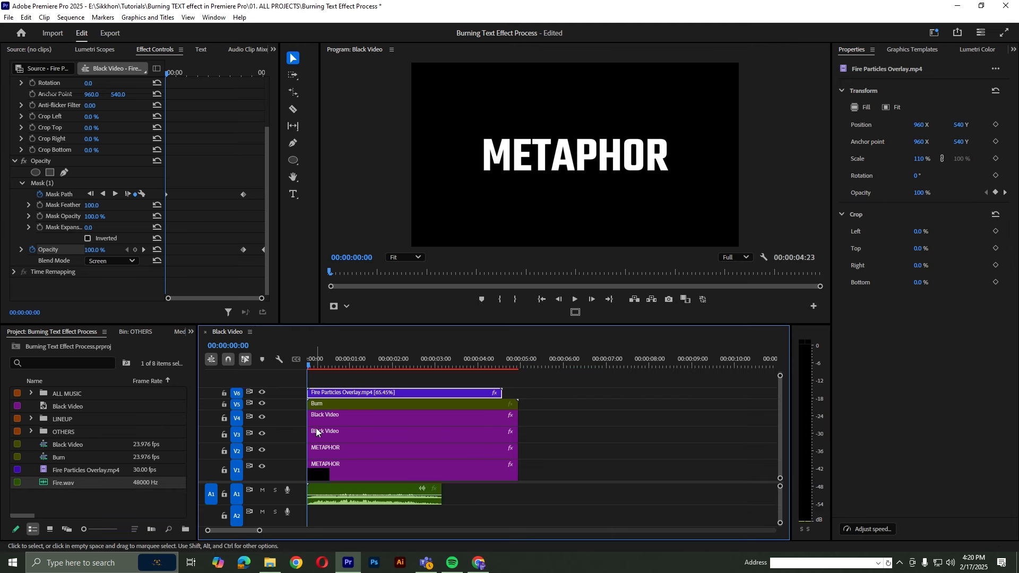
Play back the sequence and shift the Fire.wav clip on A1 to begin at 00:00:00:04.
{"action": "mouse_move", "coordinate": [425, 361]}
{"action": "left_mouse_down"}
{"action": "mouse_move", "coordinate": [520, 365]}
{"action": "mouse_move", "coordinate": [297, 370]}
{"action": "mouse_move", "coordinate": [581, 364]}
{"action": "mouse_move", "coordinate": [329, 375]}
{"action": "left_mouse_up"}
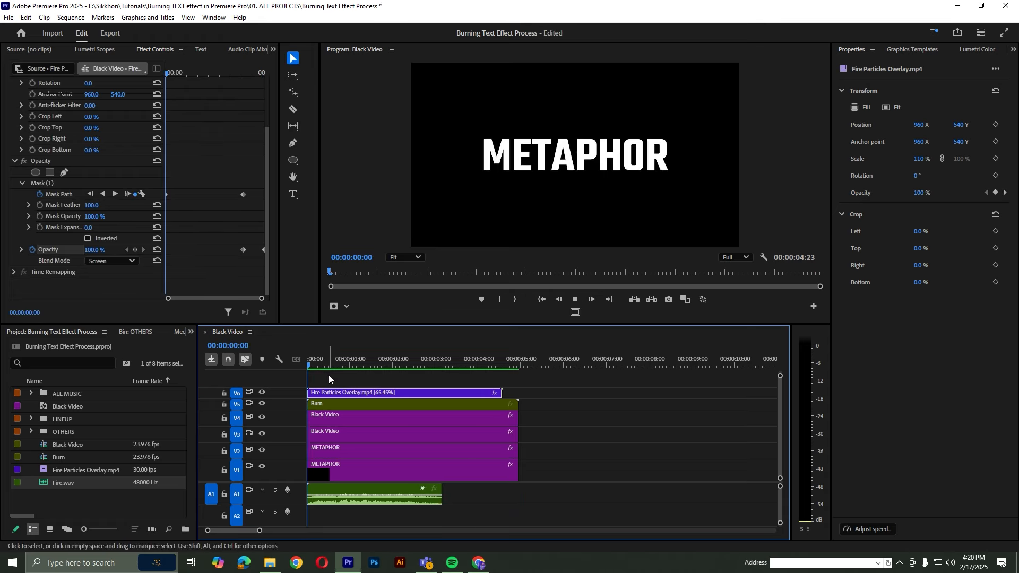
{"action": "key", "text": "space"}
{"action": "left_click", "coordinate": [317, 363]}
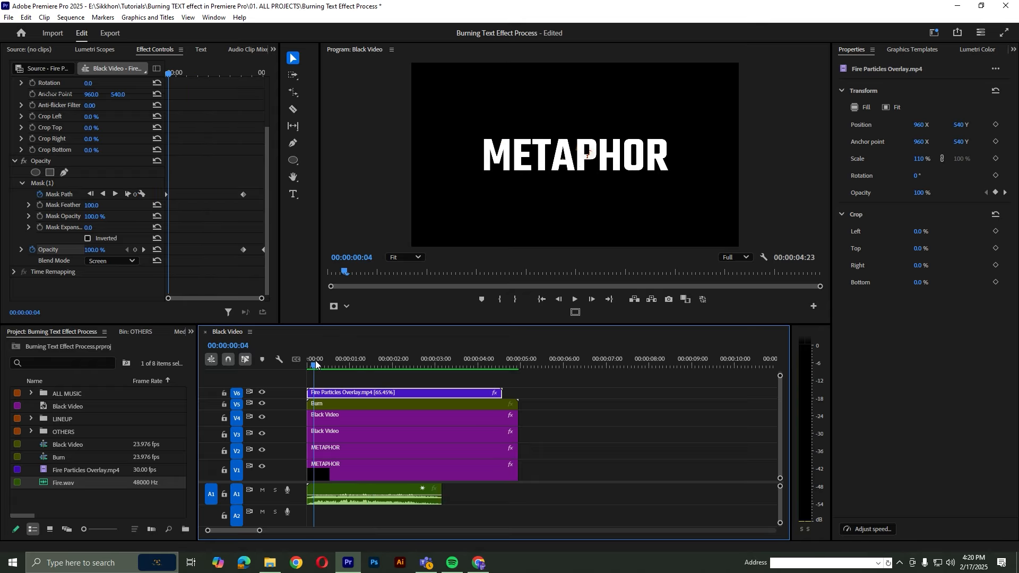
{"action": "left_click_drag", "start_coordinate": [317, 489], "coordinate": [324, 489]}
{"action": "left_click_drag", "start_coordinate": [314, 365], "coordinate": [300, 363]}
{"action": "key", "text": "space"}
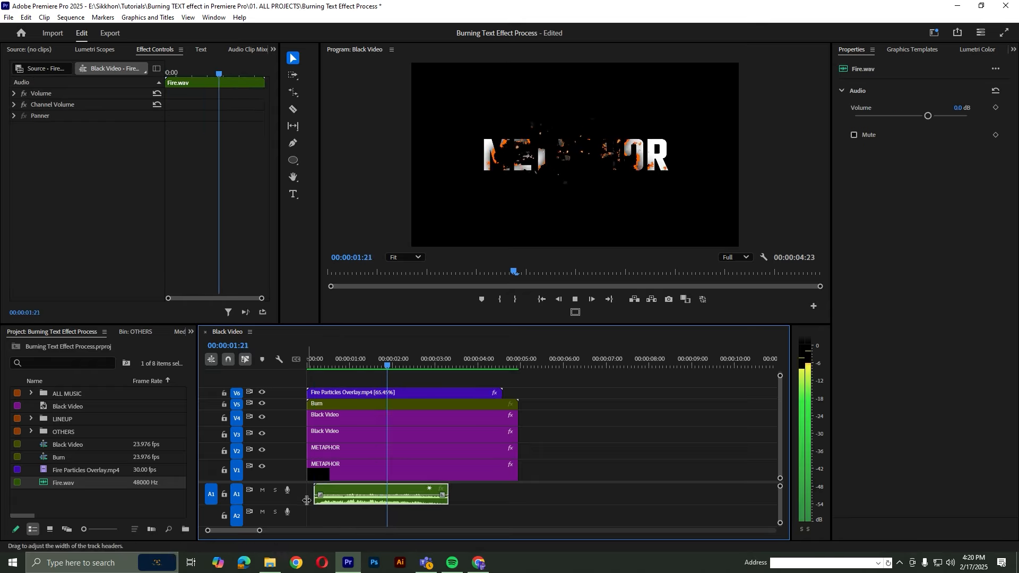
Lower the volume of the Fire.wav clip to -5 dB and play the whole sequence from the start.
{"action": "scroll", "coordinate": [294, 498], "scroll_direction": "up", "scroll_amount": 1}
{"action": "key", "text": "space"}
{"action": "left_click_drag", "start_coordinate": [342, 497], "coordinate": [342, 501]}
{"action": "left_click_drag", "start_coordinate": [320, 365], "coordinate": [286, 362]}
{"action": "key", "text": "space"}
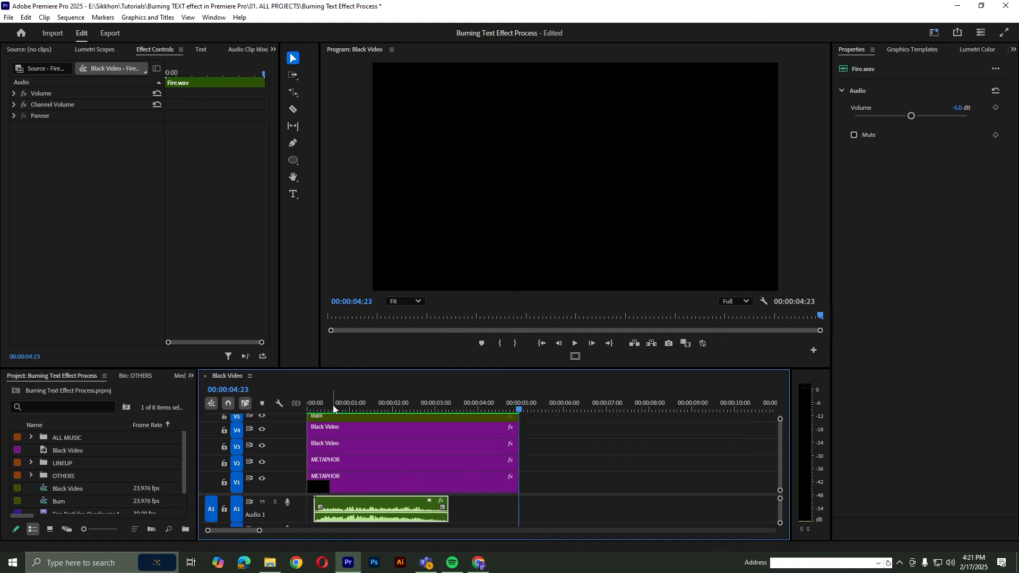
{"action": "key", "text": "space"}
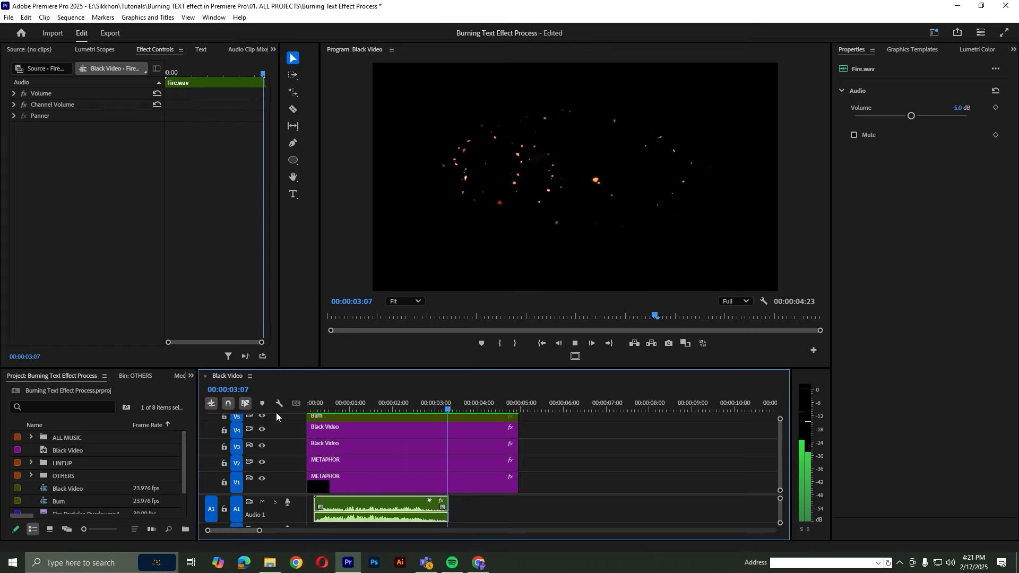
{"action": "key", "text": "space"}
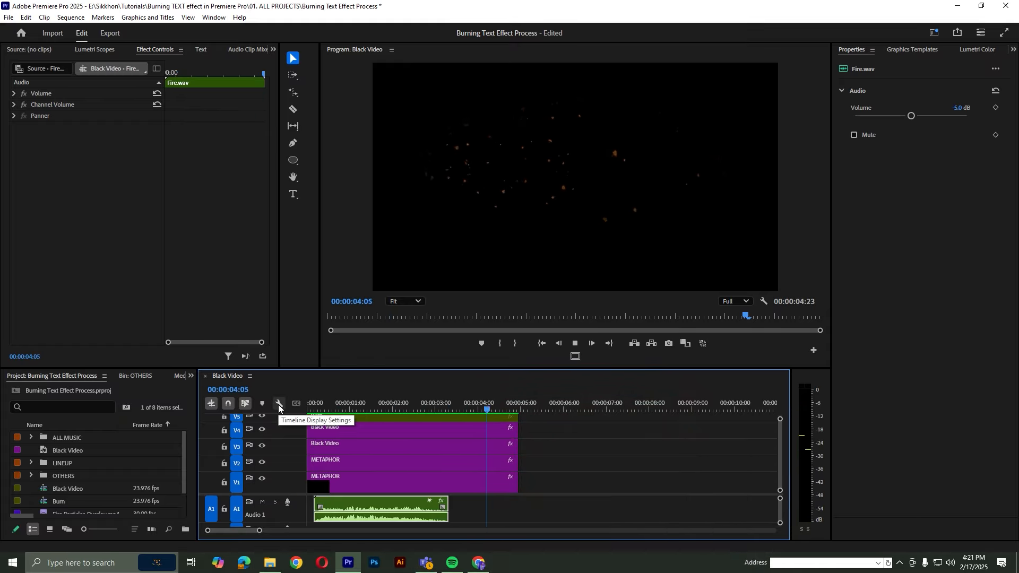
{"action": "key", "text": "space"}
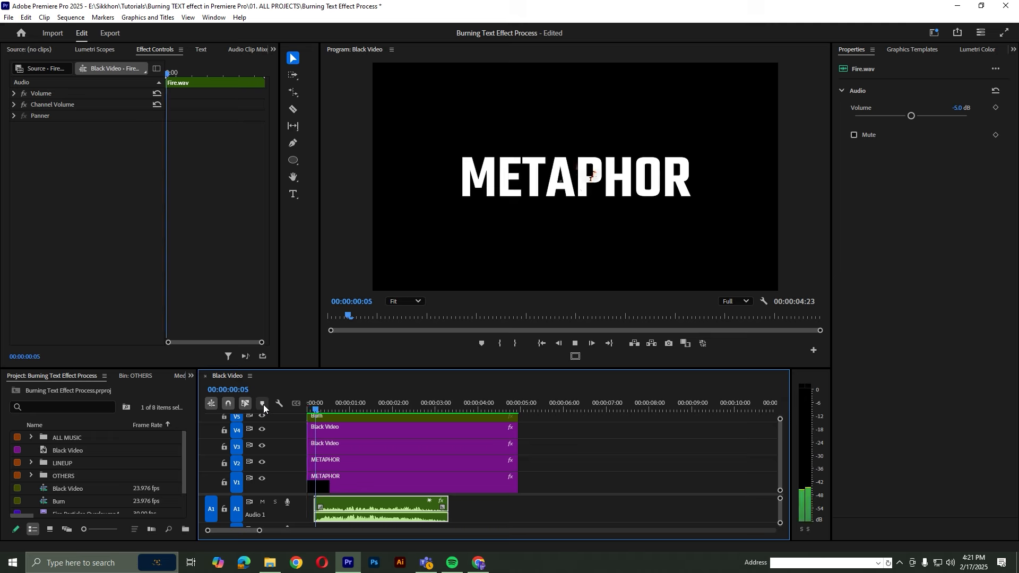